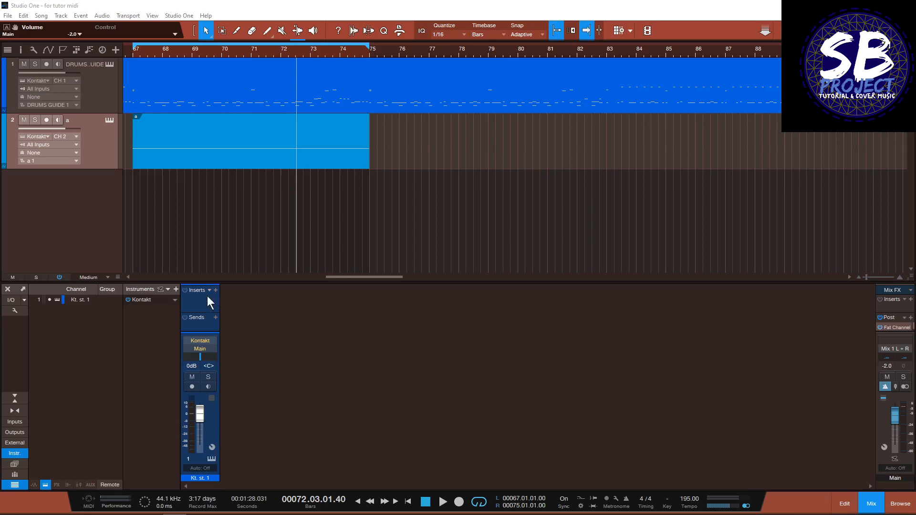
# Open the Kontakt instrument, look through the loaded drum kit and shaker instruments, and close its window.
pyautogui.click(158, 301)
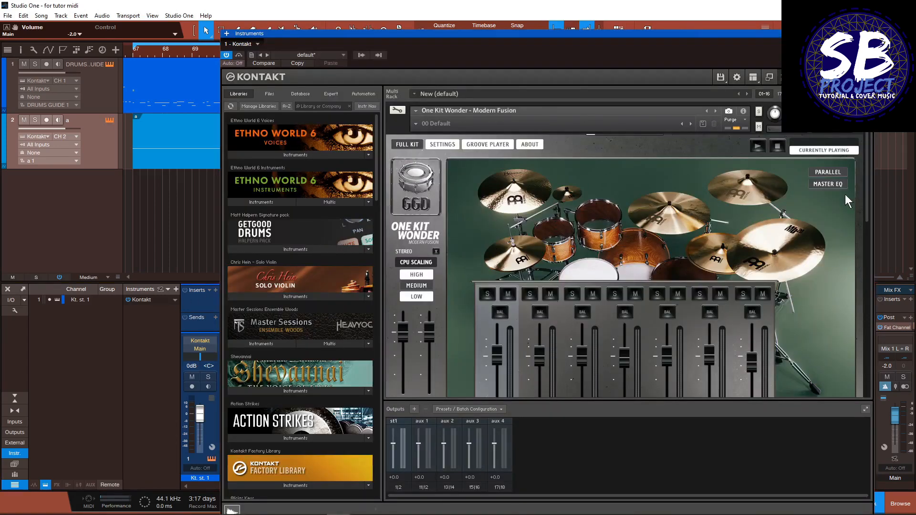
pyautogui.moveTo(863, 193); pyautogui.dragTo(877, 330)
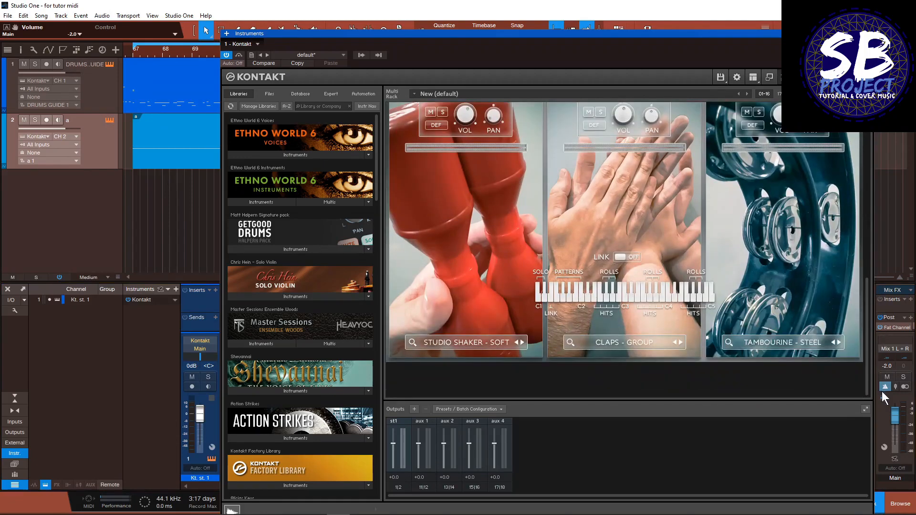
pyautogui.click(867, 34)
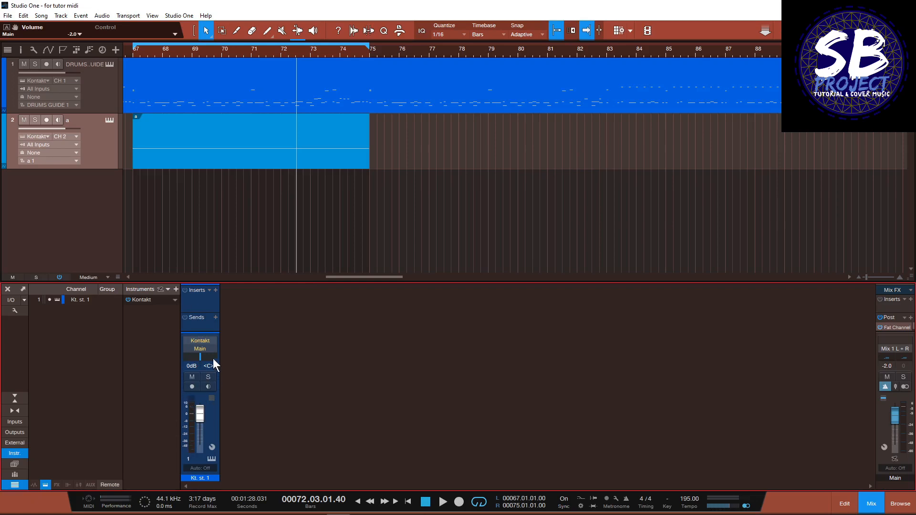
# Play the looped section from around bar 67 to hear the drums and shaker together, and stop playback.
pyautogui.click(131, 50)
pyautogui.press('space')
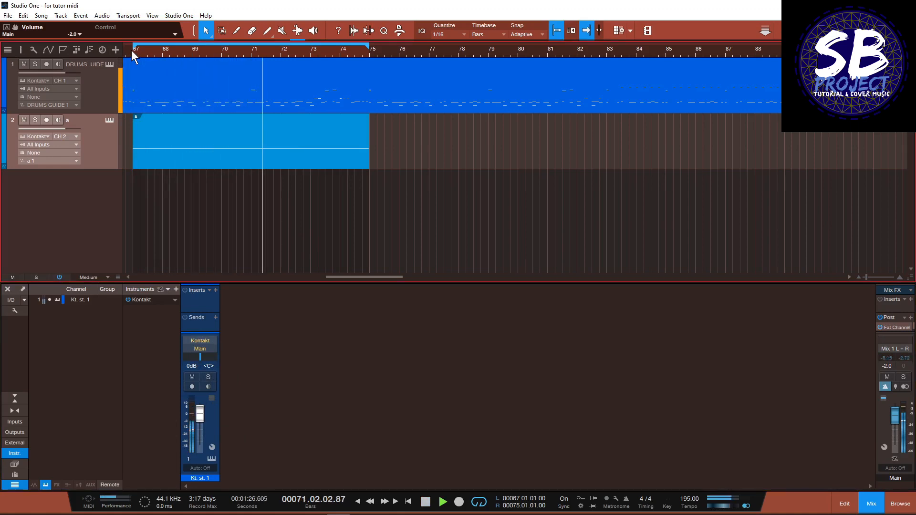
pyautogui.press('space')
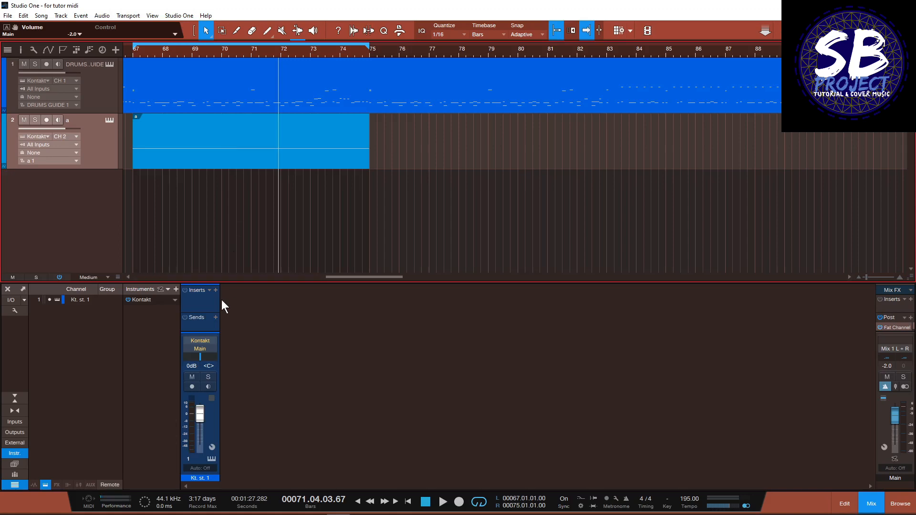
# Open the Kontakt instrument and toggle its Outputs section off and back on.
pyautogui.click(158, 302)
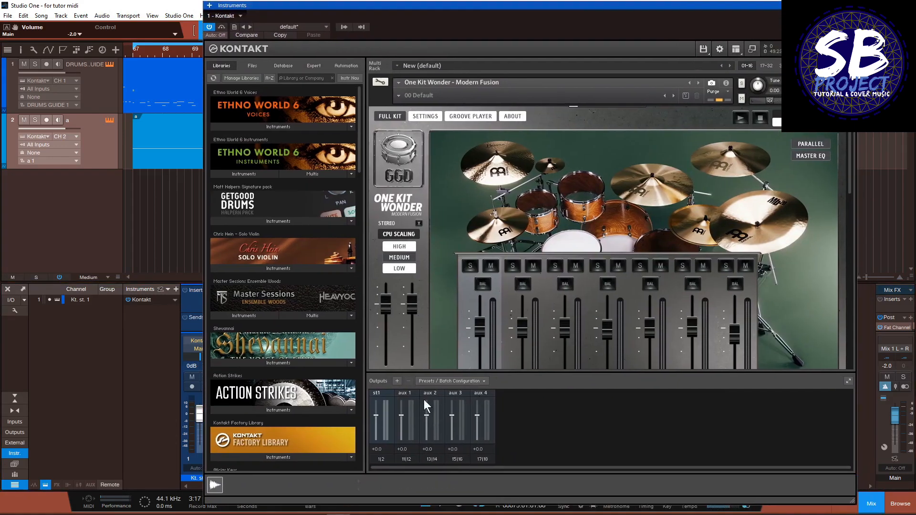
pyautogui.click(736, 49)
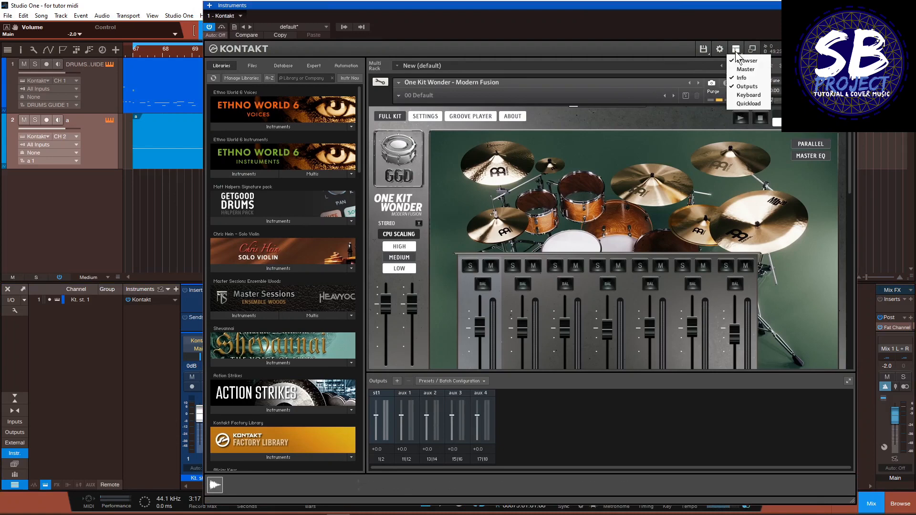
pyautogui.click(744, 88)
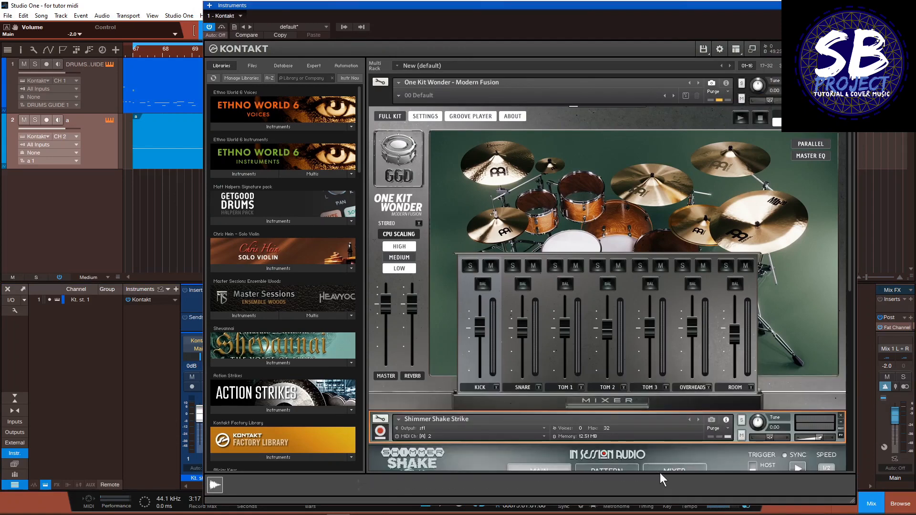
pyautogui.click(736, 49)
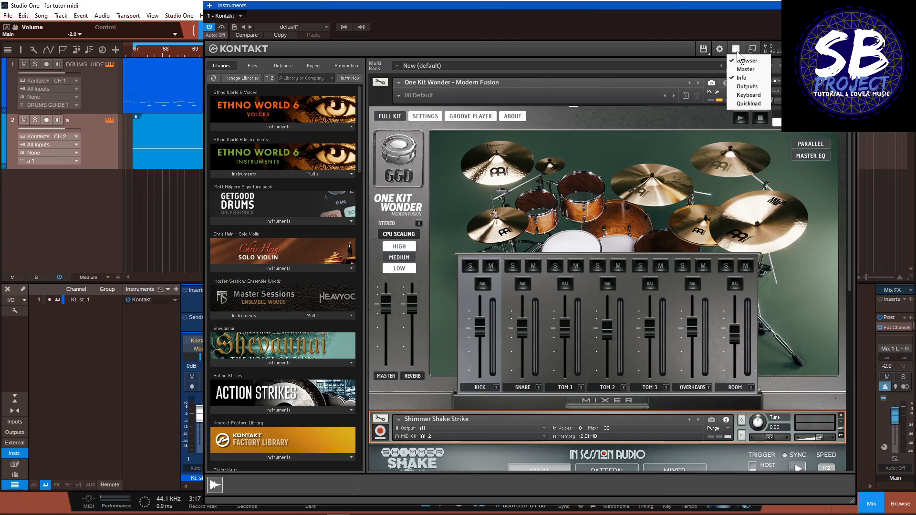
pyautogui.click(744, 93)
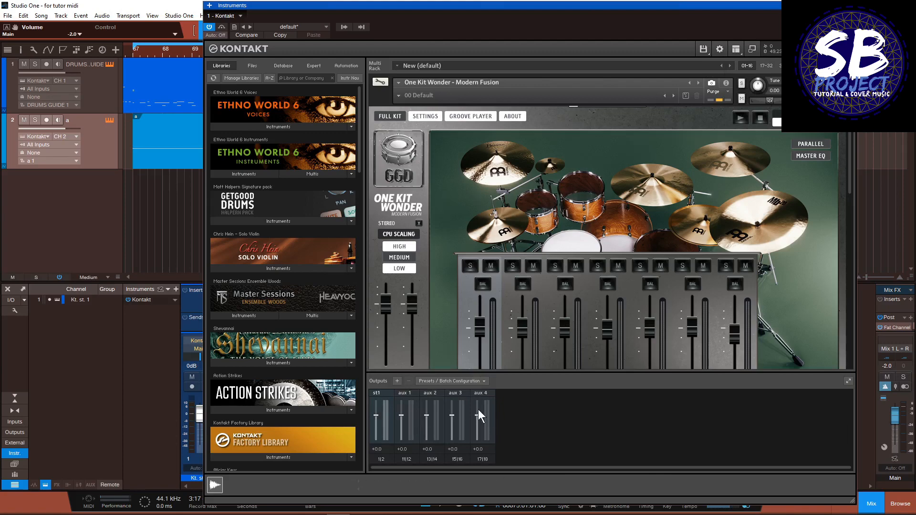
# Audition Shimmer Shake Strike in solo from bar 67, unsolo it and return the playback cursor to bar 67.
pyautogui.moveTo(850, 177); pyautogui.dragTo(842, 238)
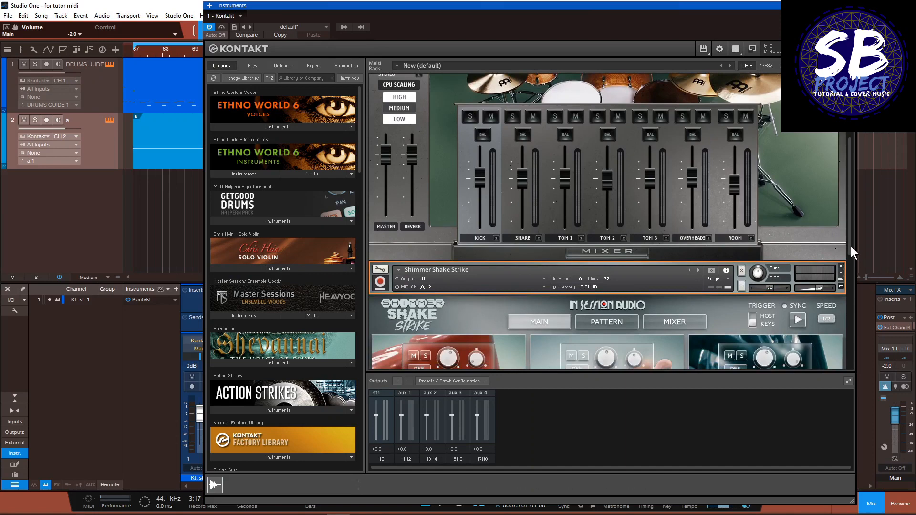
pyautogui.moveTo(851, 246); pyautogui.dragTo(847, 268)
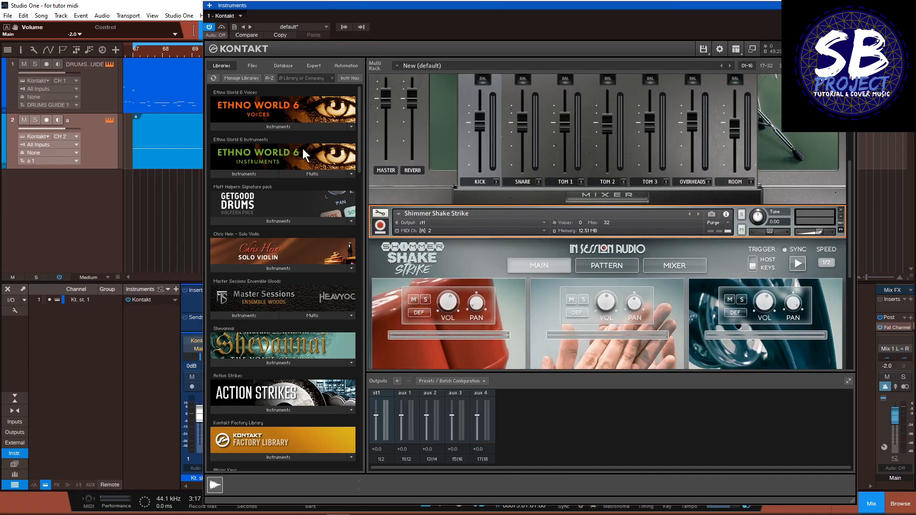
pyautogui.click(134, 52)
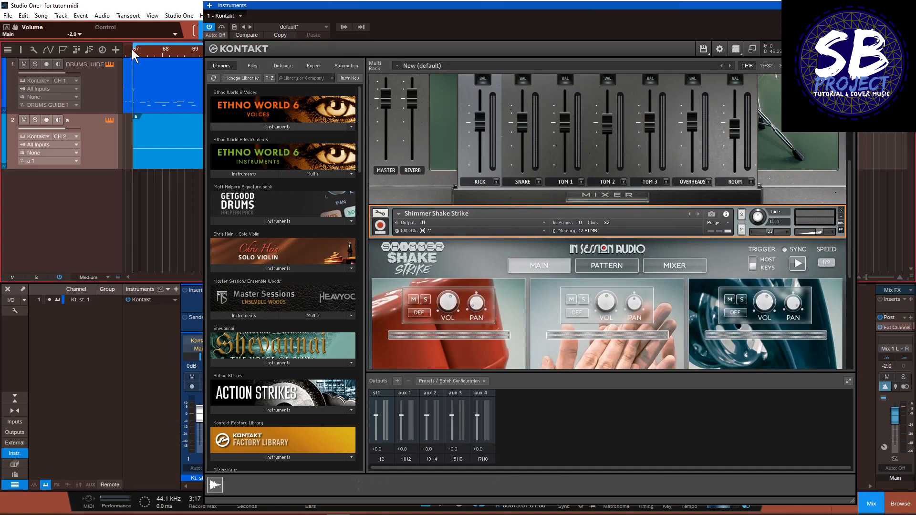
pyautogui.click(741, 215)
pyautogui.press('space')
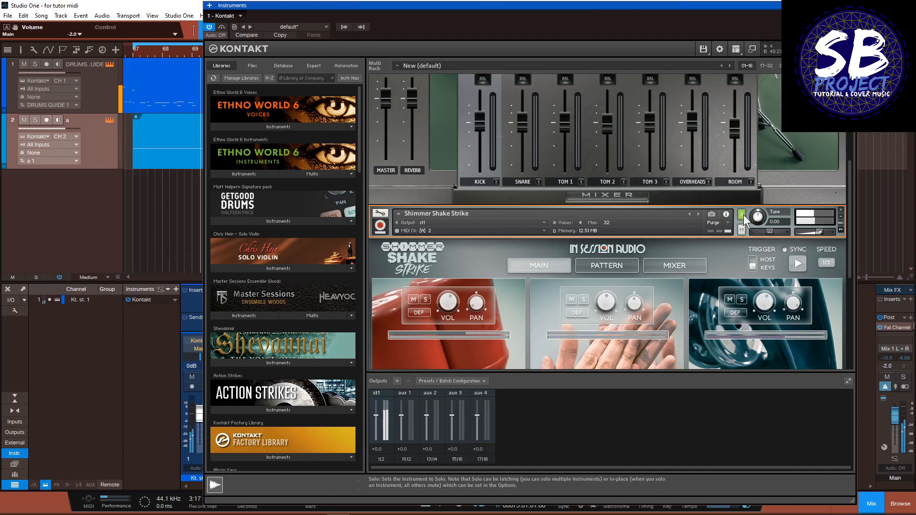
pyautogui.press('space')
pyautogui.click(741, 215)
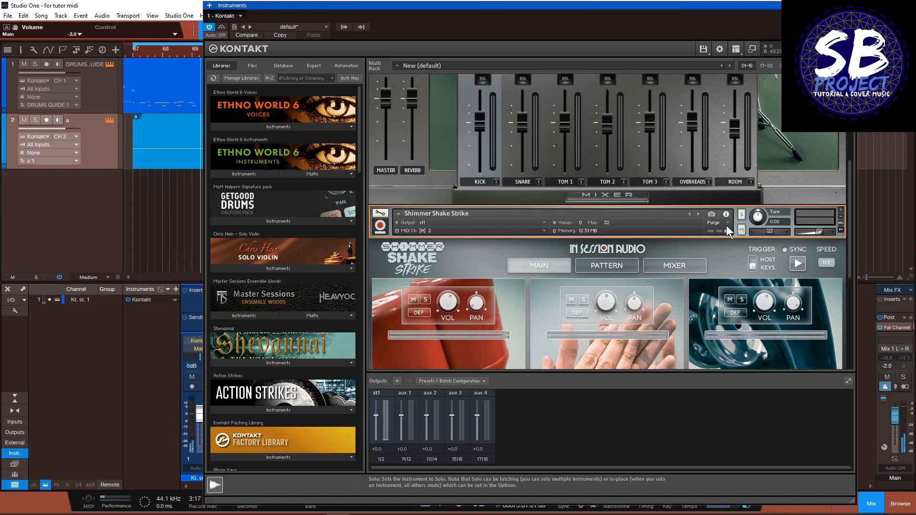
pyautogui.click(133, 54)
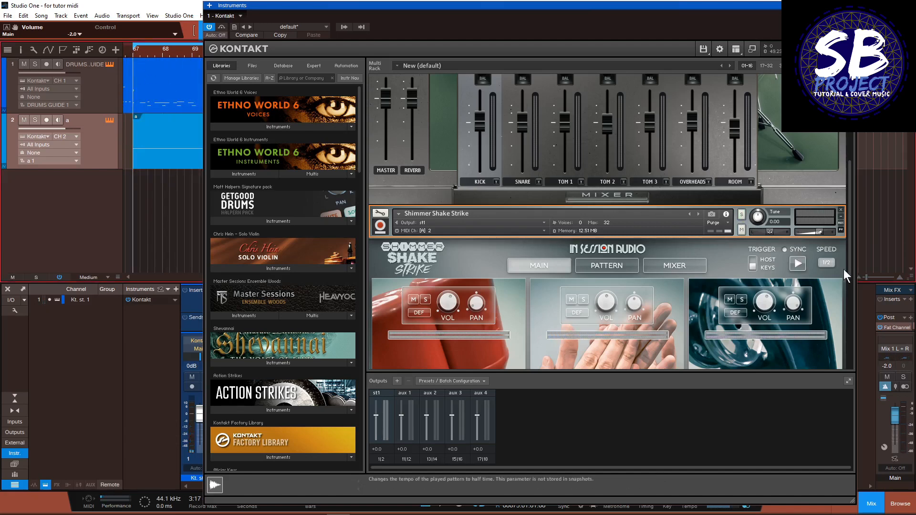
# Add three two-channel Kontakt outputs starting from Kt. aux 1 [1] with ascending output assignment enabled.
pyautogui.moveTo(848, 251); pyautogui.dragTo(851, 197)
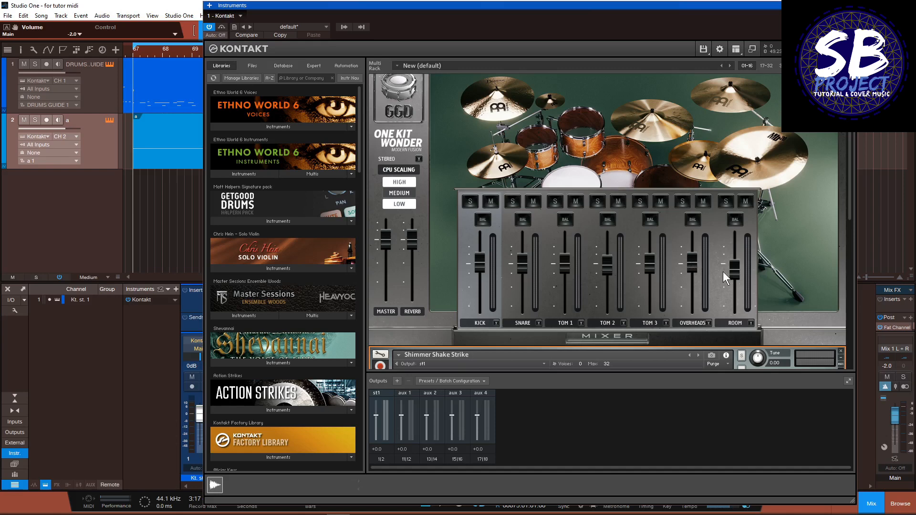
pyautogui.moveTo(851, 211); pyautogui.dragTo(848, 242)
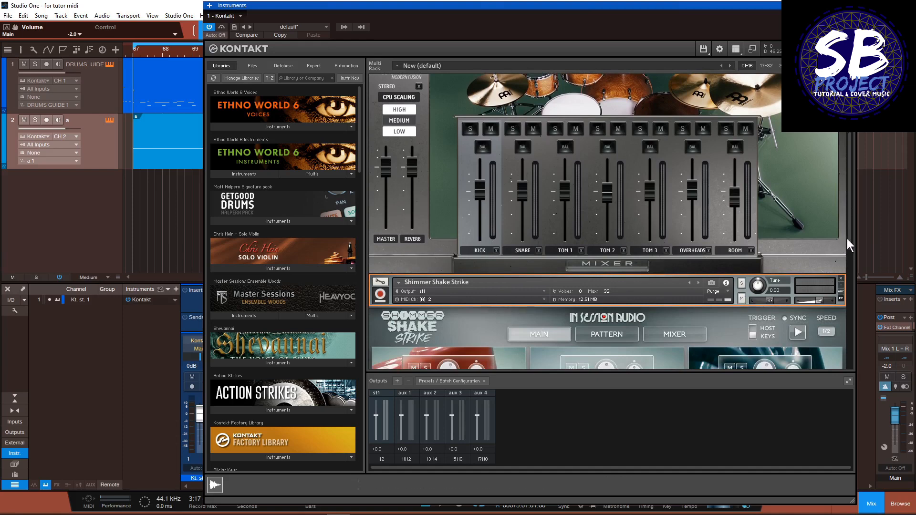
pyautogui.moveTo(848, 239); pyautogui.dragTo(849, 347)
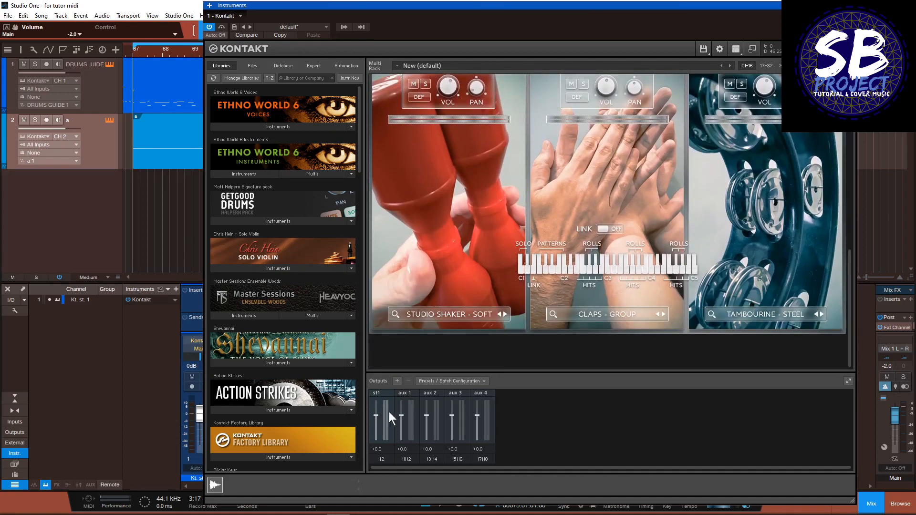
pyautogui.click(397, 381)
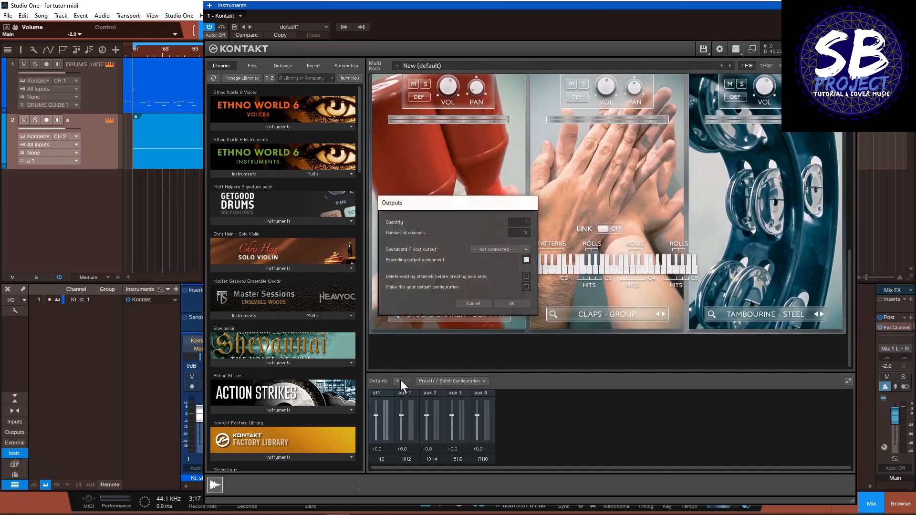
pyautogui.doubleClick(526, 223)
pyautogui.write('3')
pyautogui.click(504, 250)
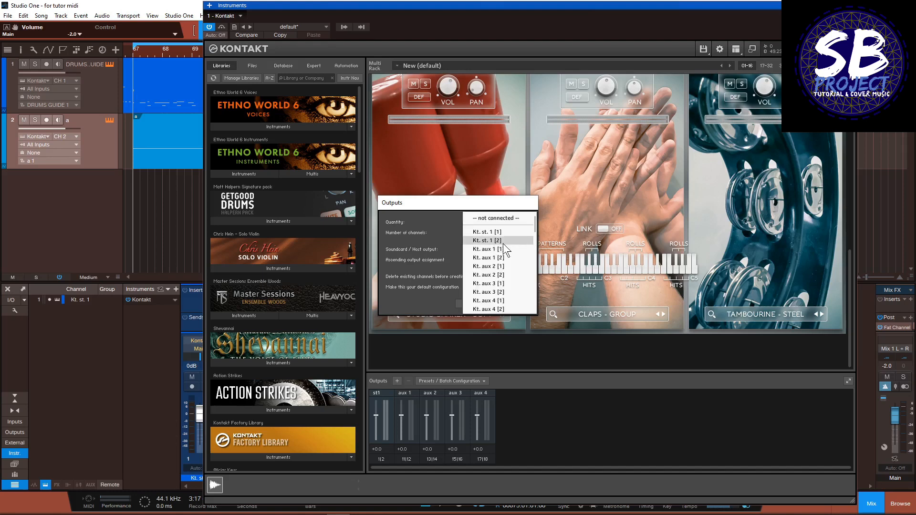
pyautogui.click(503, 250)
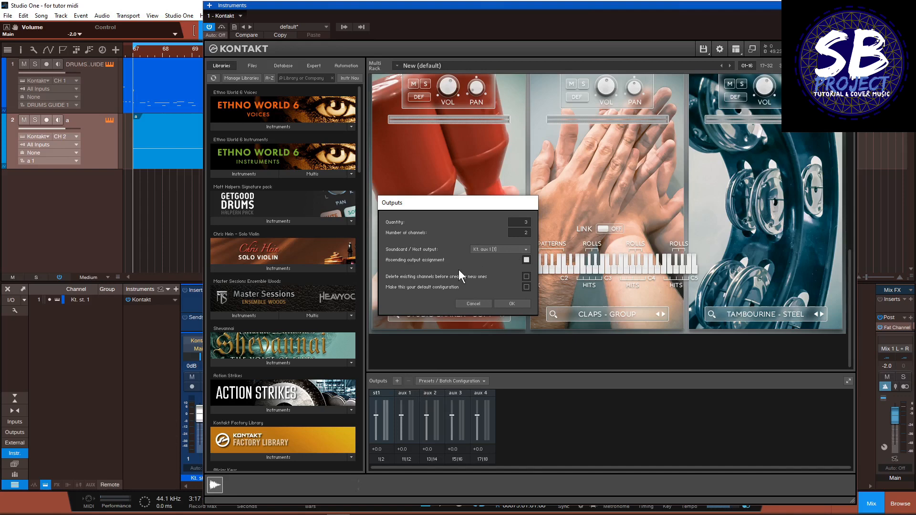
pyautogui.click(526, 259)
pyautogui.click(526, 260)
pyautogui.click(525, 304)
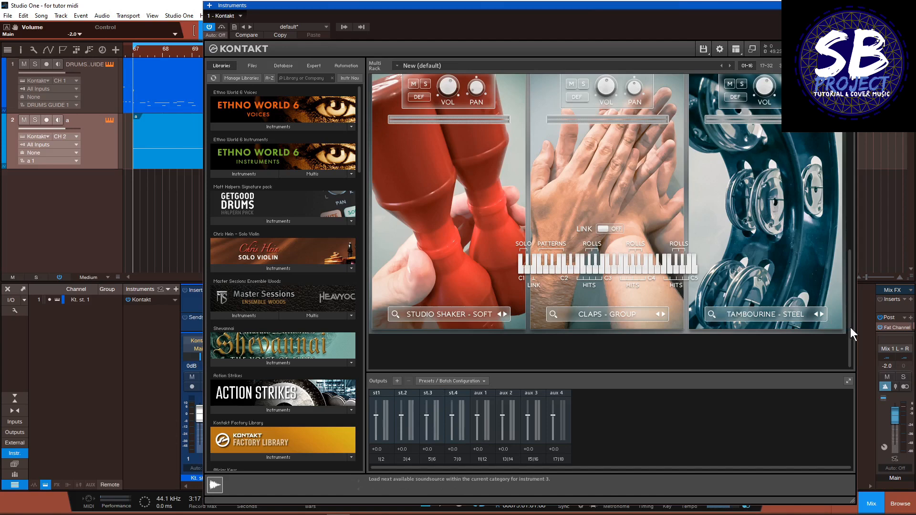
# Add five single-channel Kontakt outputs starting from Kt. unassigned [1] with ascending output assignment enabled.
pyautogui.scroll(1, 850, 327)
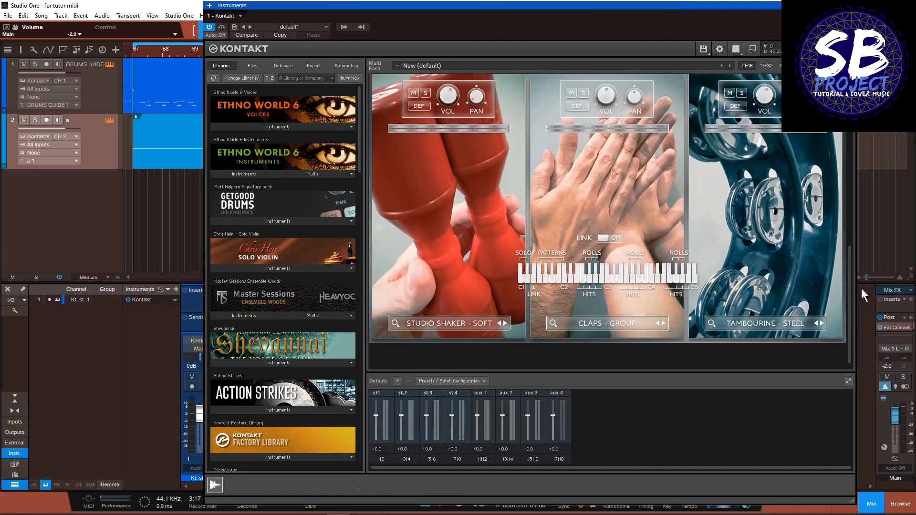
pyautogui.click(396, 380)
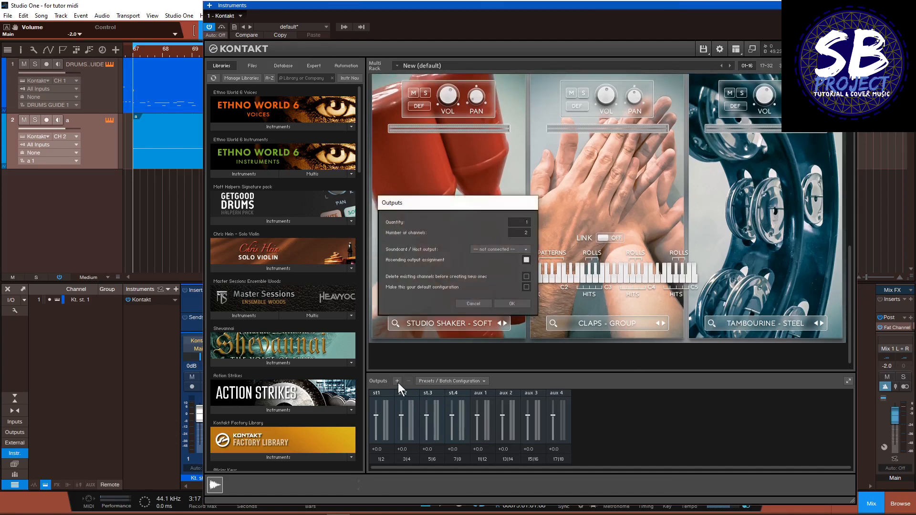
pyautogui.doubleClick(525, 222)
pyautogui.doubleClick(527, 232)
pyautogui.click(508, 248)
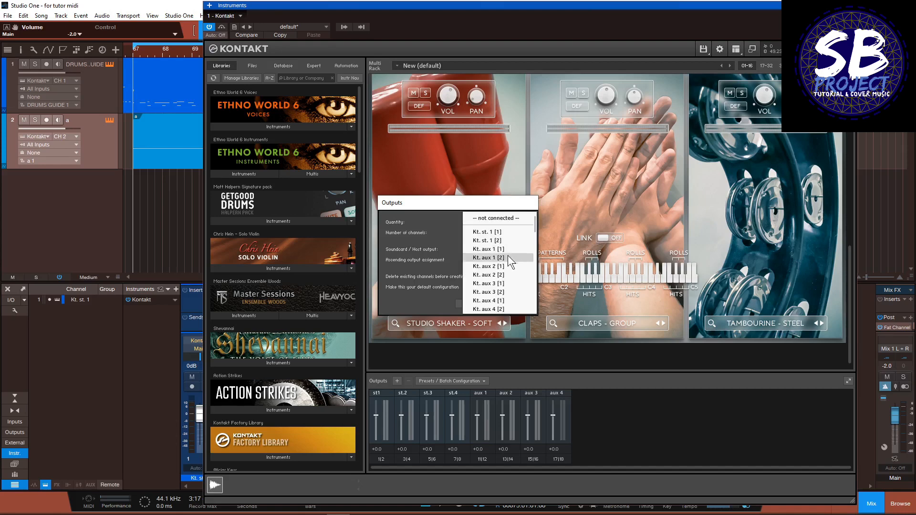
pyautogui.scroll(-2, 505, 259)
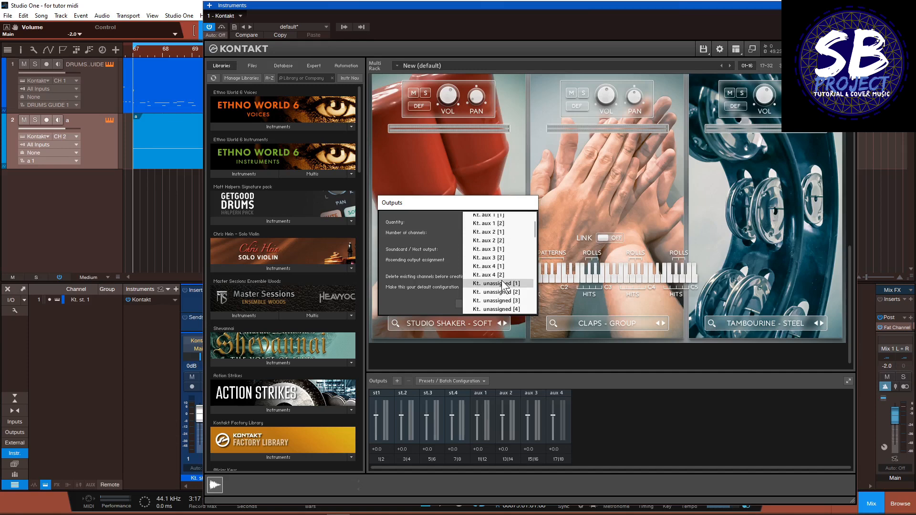
pyautogui.click(503, 286)
pyautogui.click(497, 248)
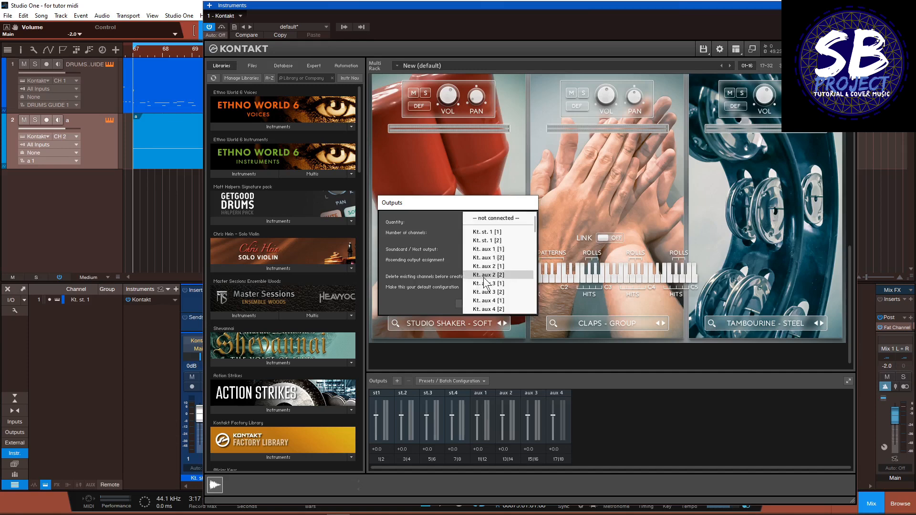
pyautogui.scroll(-2, 485, 281)
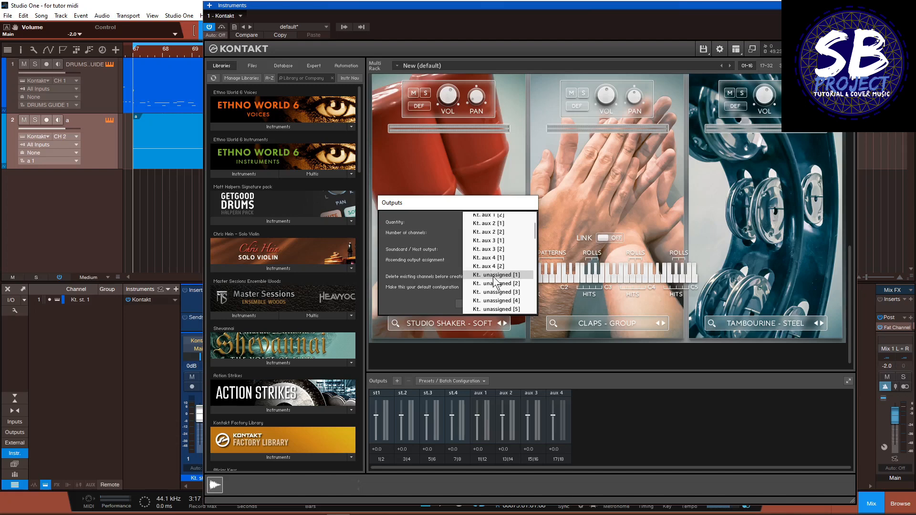
pyautogui.click(495, 275)
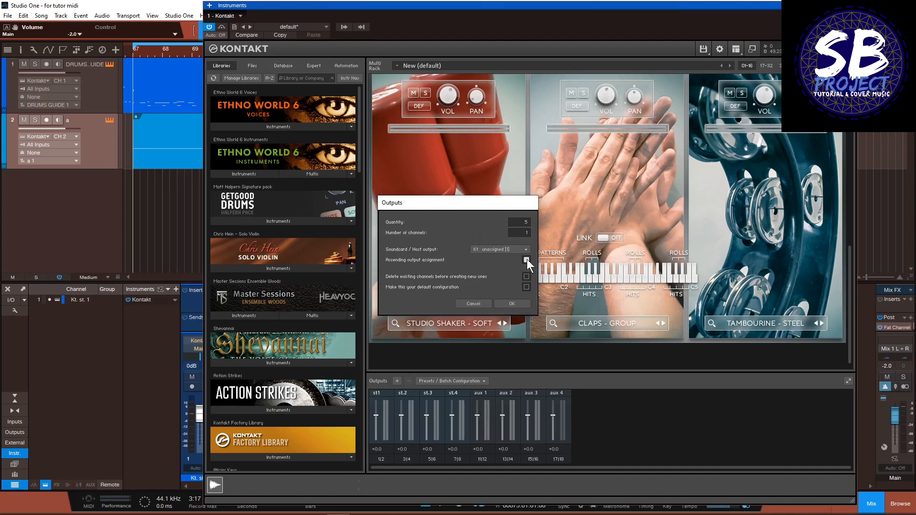
pyautogui.click(516, 306)
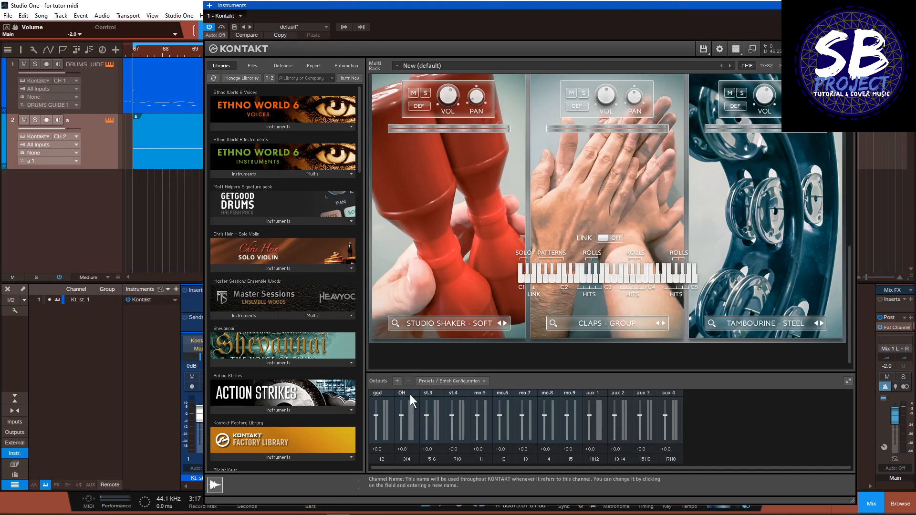
# Rename outputs st.3 through mo.9 as Room, shaker, kick, snare, tom 1, tom 2 and tom 3, and close the Kontakt window.
pyautogui.click(434, 394)
pyautogui.click(459, 393)
pyautogui.write('1')
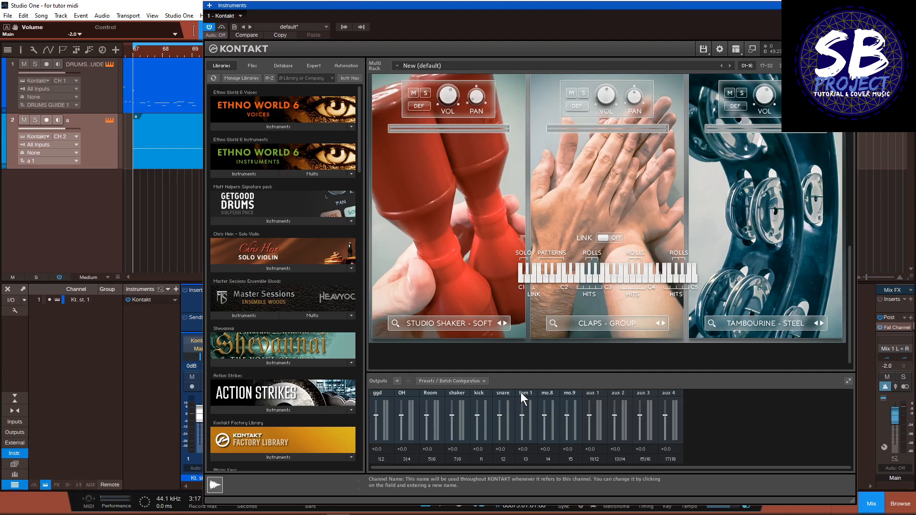
pyautogui.click(548, 392)
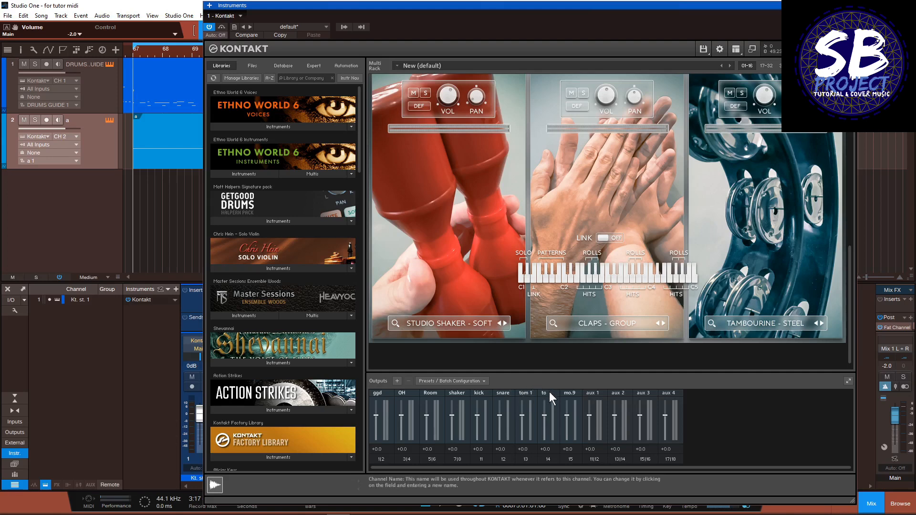
pyautogui.write('tom 2')
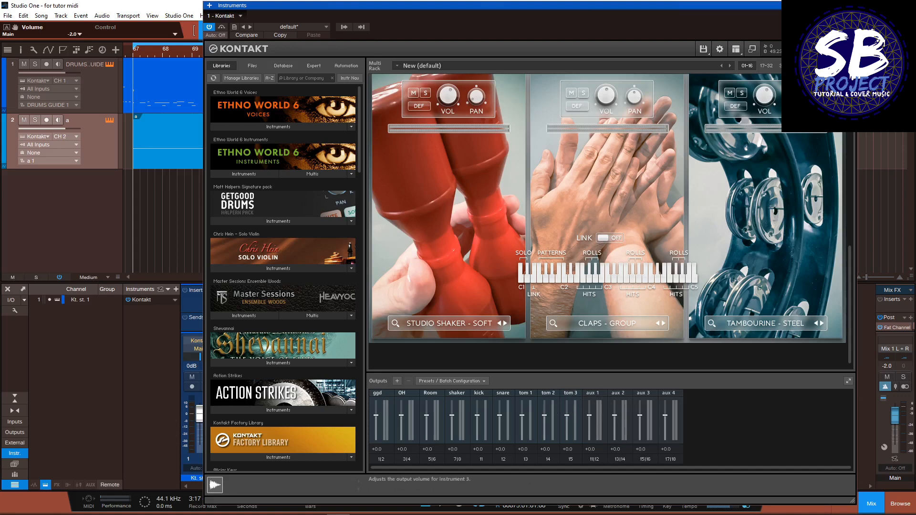
pyautogui.click(852, 5)
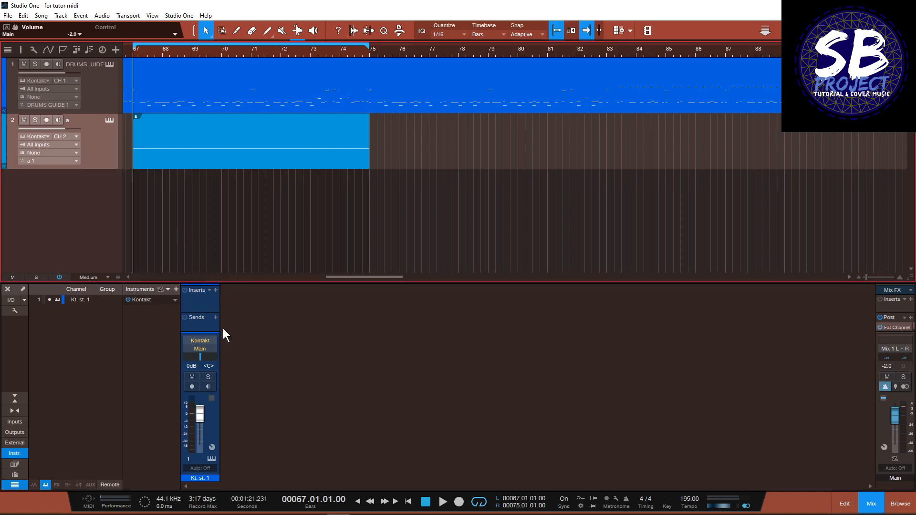
# Expand the Kontakt instrument's output list in the mixer's instrument rack, and toggle the rack off and on again.
pyautogui.click(174, 302)
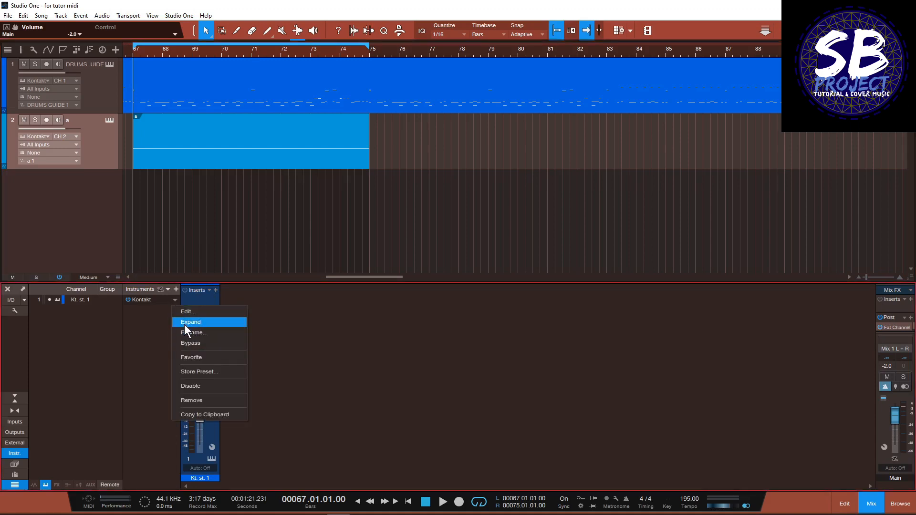
pyautogui.click(184, 324)
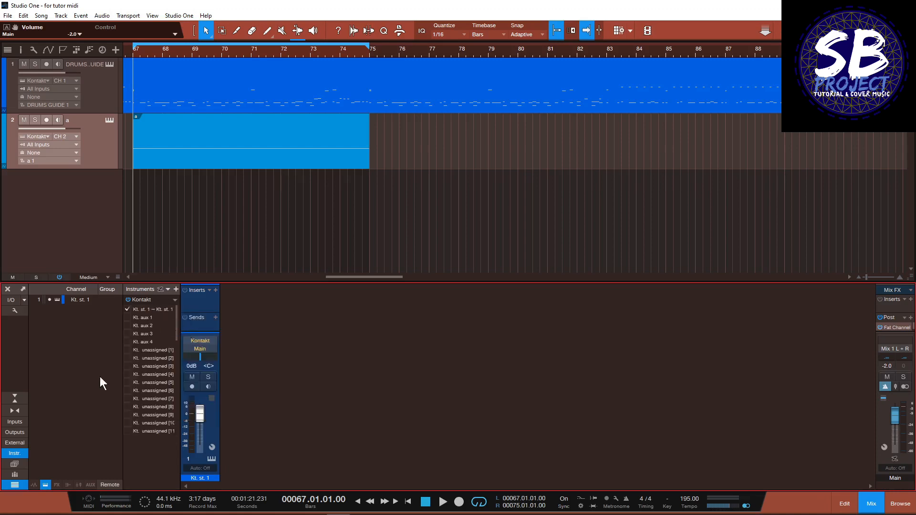
pyautogui.click(13, 455)
pyautogui.click(14, 455)
pyautogui.click(14, 454)
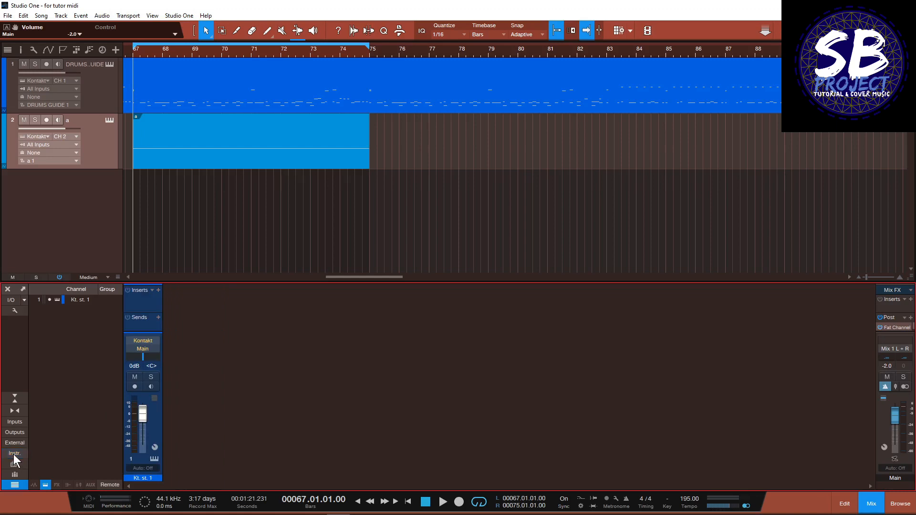
pyautogui.click(13, 454)
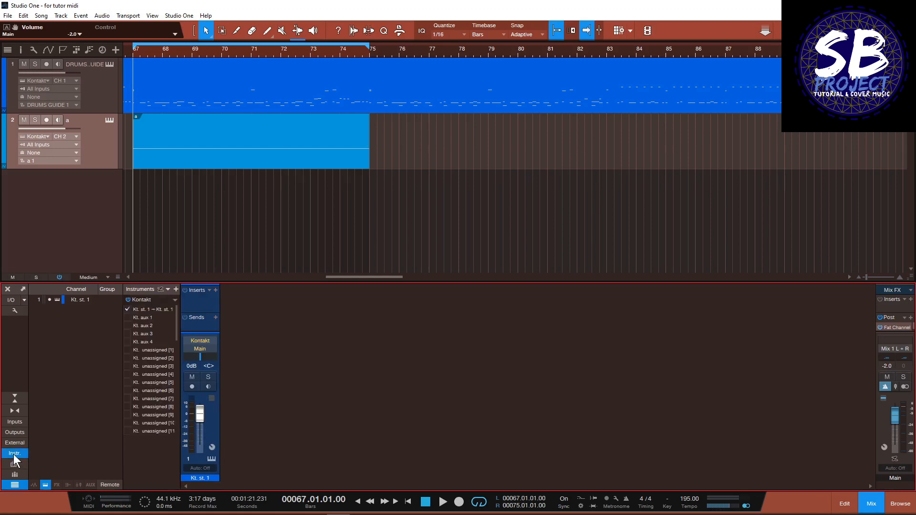
pyautogui.click(13, 454)
pyautogui.click(13, 454)
# Activate the Kontakt outputs Kt. aux 1, Kt. aux 2 and Kt. aux 3 as mixer channels.
pyautogui.click(127, 318)
pyautogui.click(127, 326)
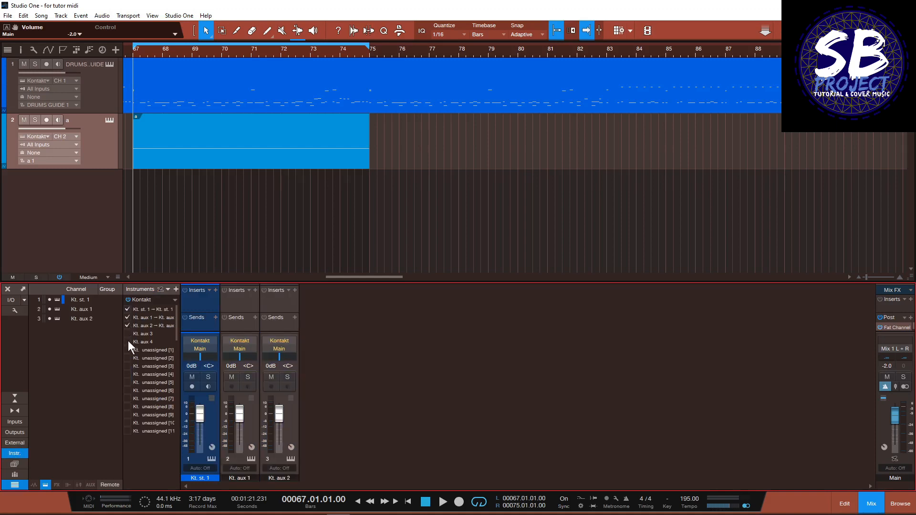
pyautogui.click(127, 334)
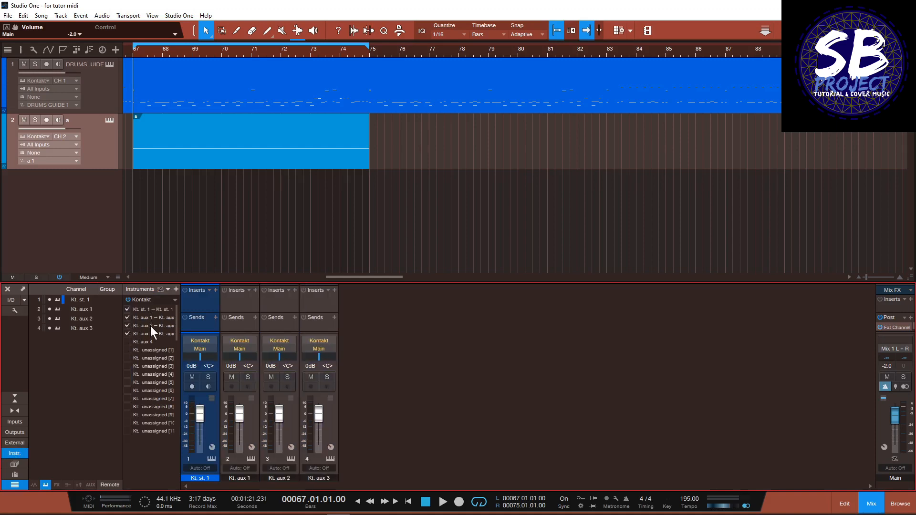
# Activate the Kontakt outputs Kt. unassigned [1] through [5] as mixer channels.
pyautogui.scroll(-1, 147, 351)
pyautogui.click(128, 343)
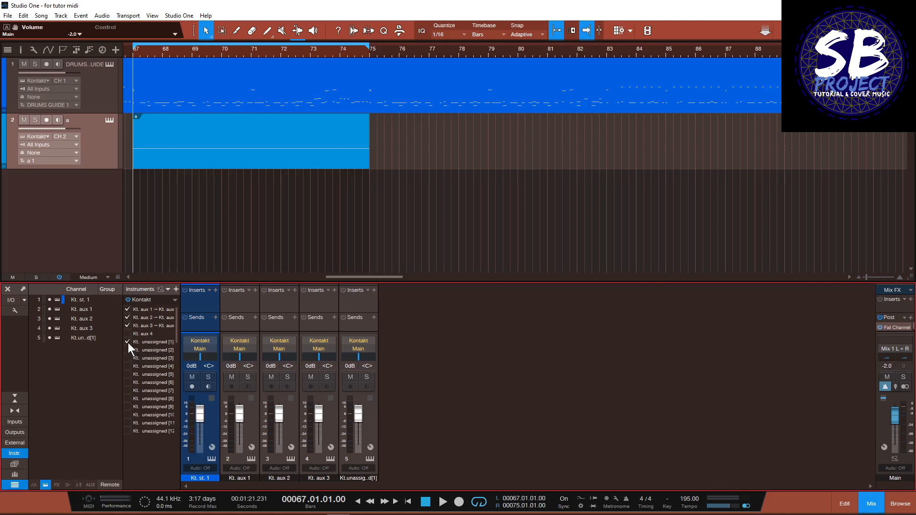
pyautogui.click(127, 350)
pyautogui.click(128, 358)
pyautogui.click(129, 366)
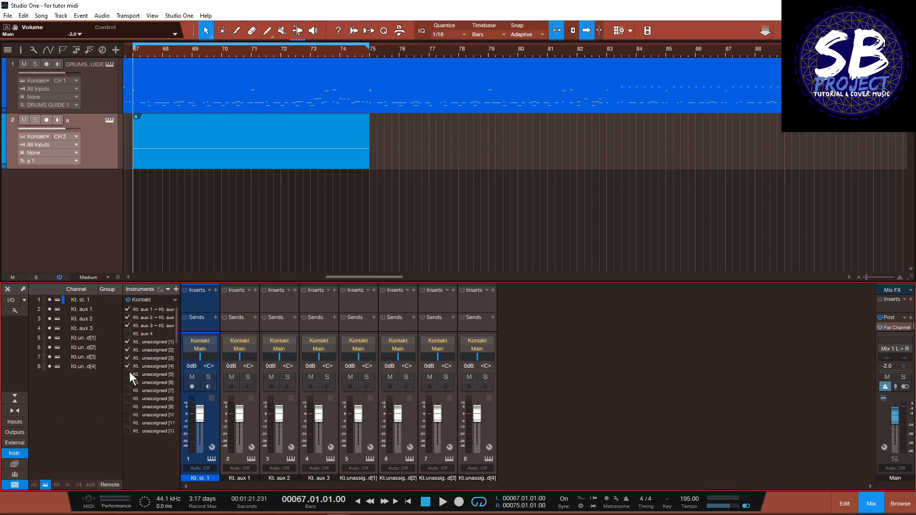
pyautogui.click(129, 371)
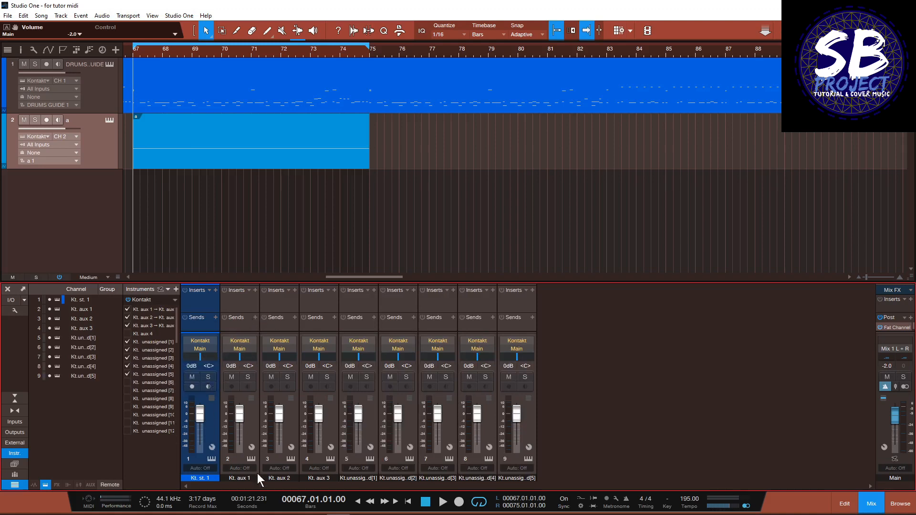
# Rename mixer channels 1 to 4 as ggd, OH, Room and shaker.
pyautogui.doubleClick(207, 478)
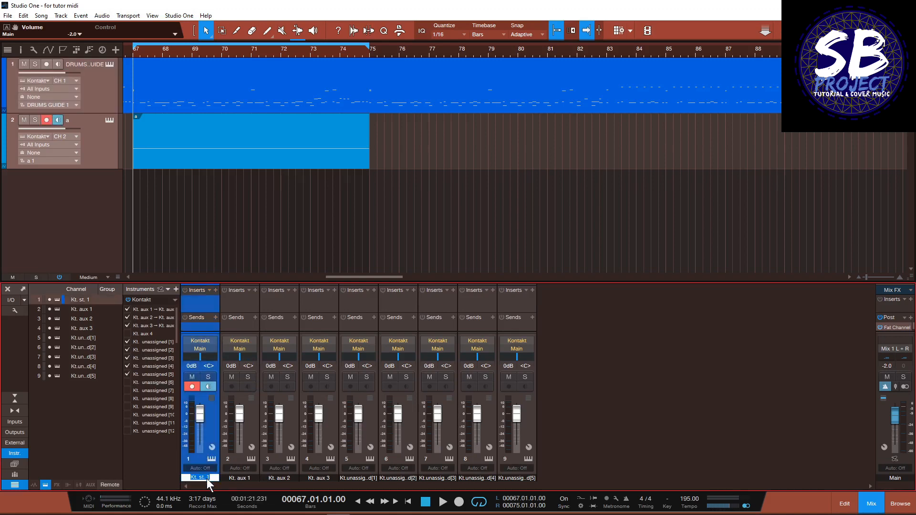
pyautogui.write('ggd')
pyautogui.press('Return')
pyautogui.doubleClick(250, 478)
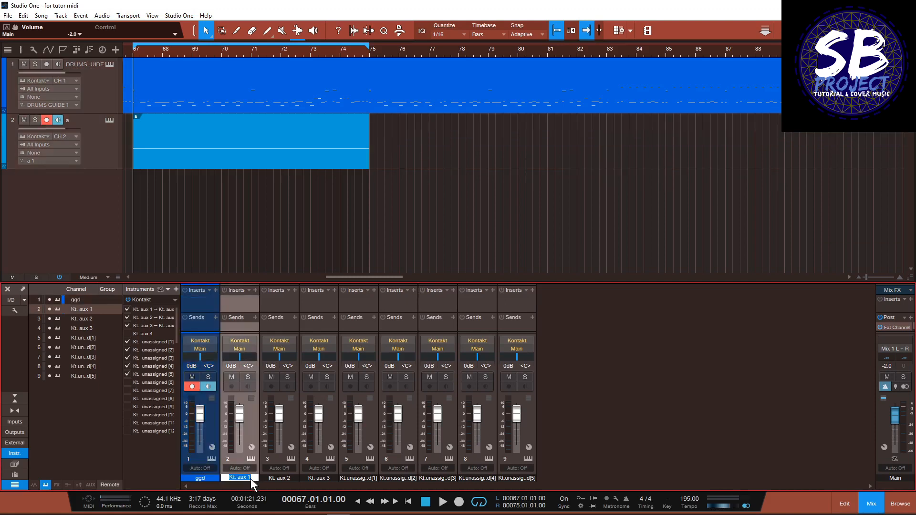
pyautogui.write('OH')
pyautogui.click(286, 477)
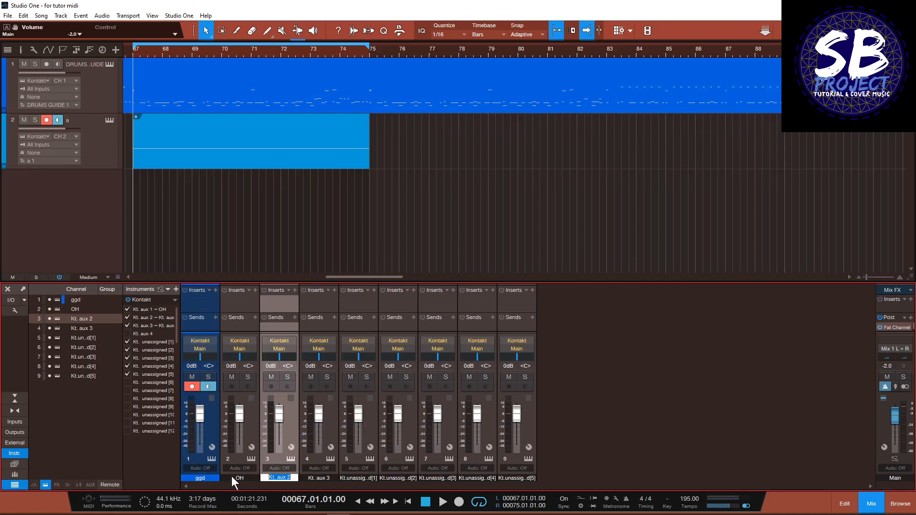
pyautogui.write('Room')
pyautogui.doubleClick(319, 477)
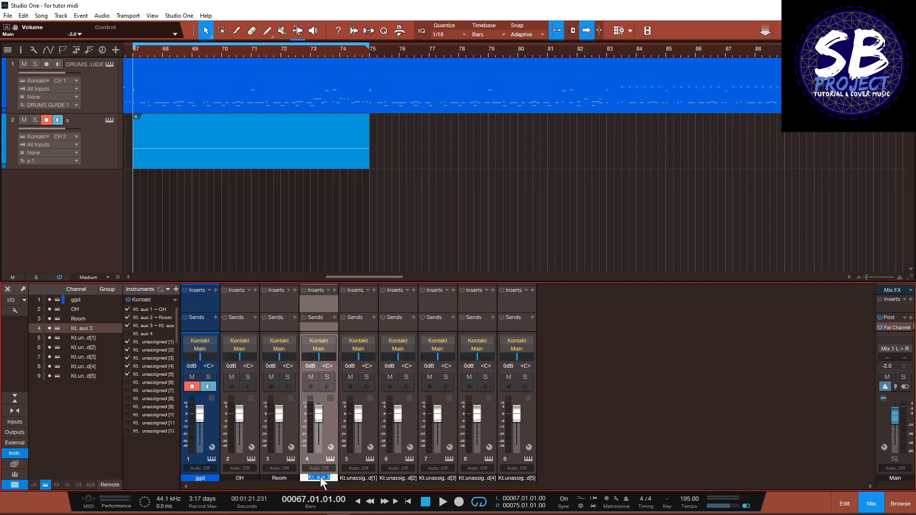
pyautogui.write('shaker')
# Rename mixer channels 5 to 9 as kick, snare, tom 1, tom 2 and tom 3.
pyautogui.doubleClick(350, 477)
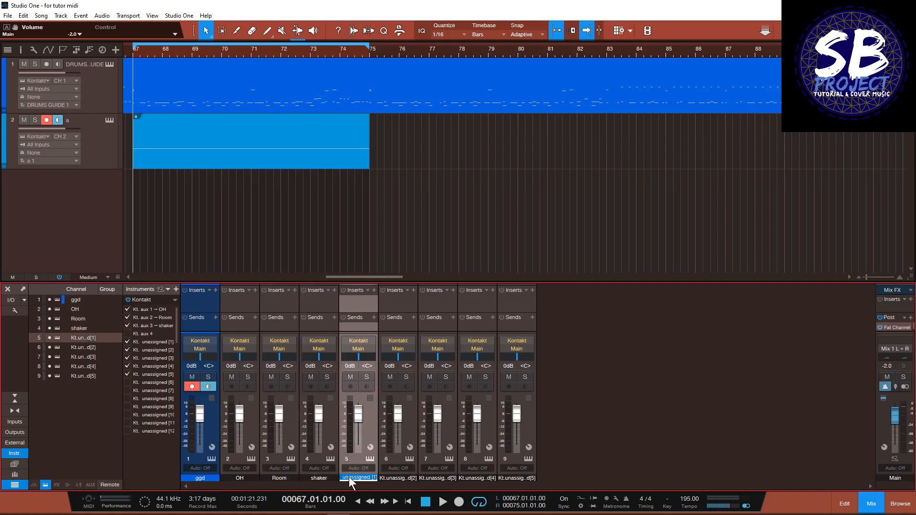
pyautogui.write('kick')
pyautogui.doubleClick(411, 478)
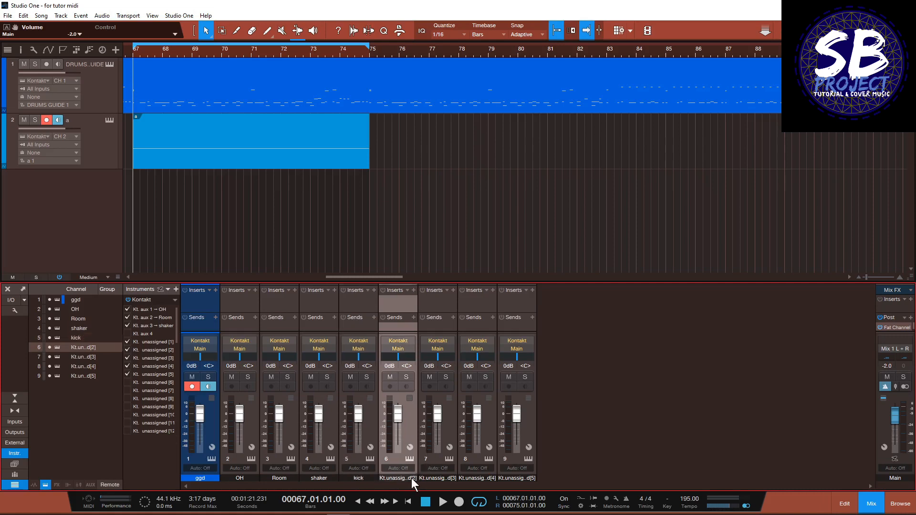
pyautogui.write('snare')
pyautogui.press('Tab')
pyautogui.write('tom 1')
pyautogui.press('Tab')
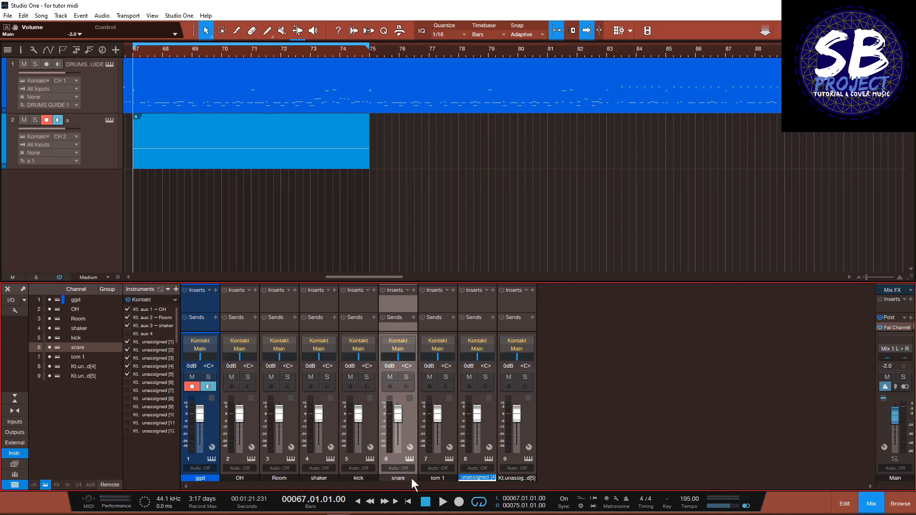
pyautogui.write('tom 2')
pyautogui.press('Tab')
pyautogui.write('tom')
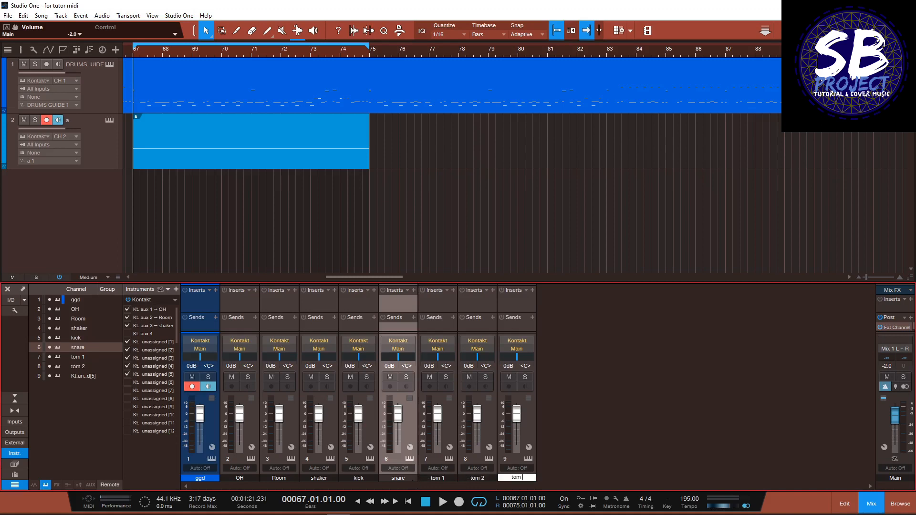
pyautogui.write(' 3')
pyautogui.press('Return')
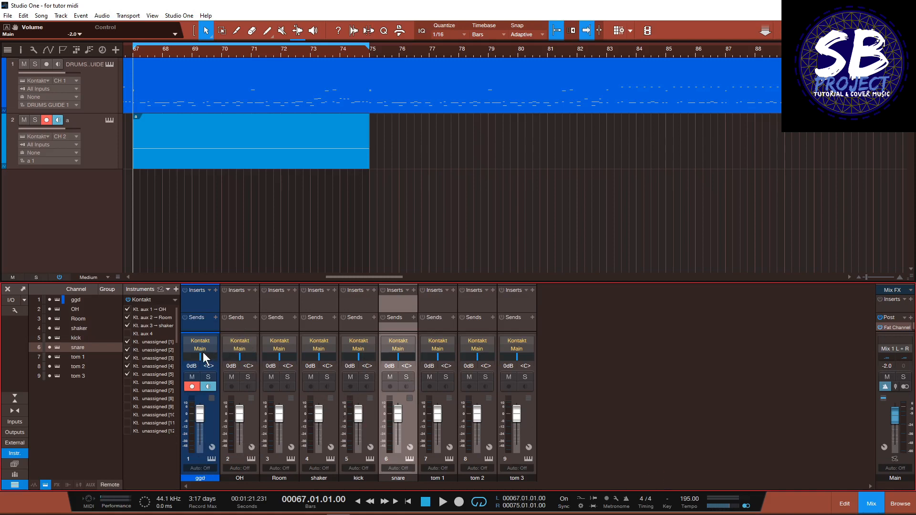
# Reopen the Kontakt window and set the output of Shimmer Shake Strike to shaker.
pyautogui.doubleClick(139, 308)
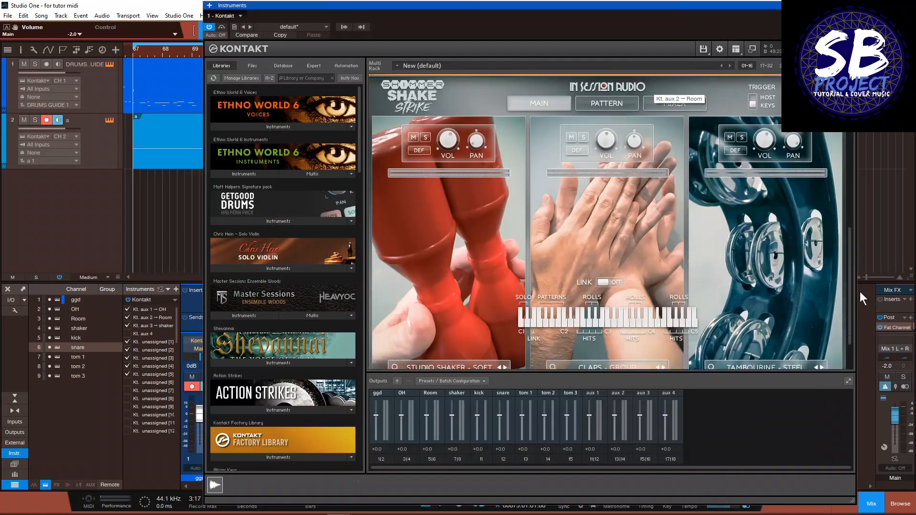
pyautogui.moveTo(859, 298); pyautogui.dragTo(860, 253)
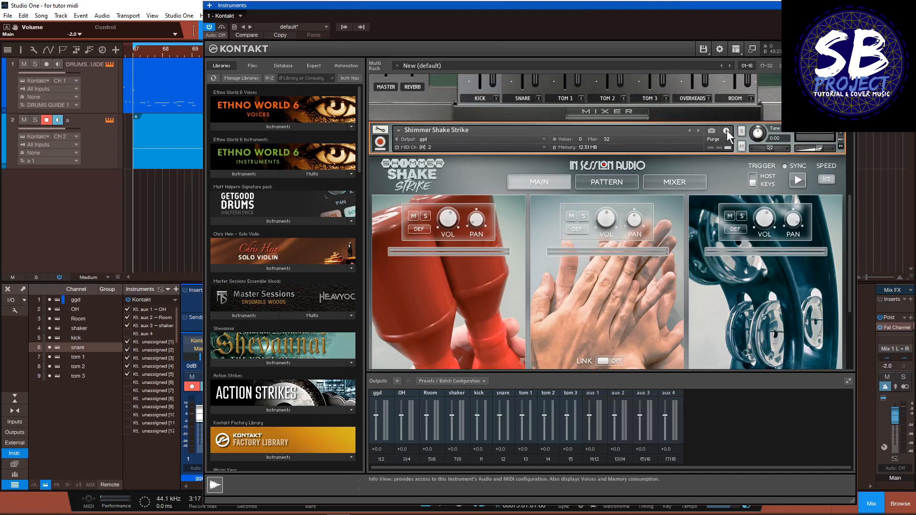
pyautogui.click(424, 141)
pyautogui.click(452, 191)
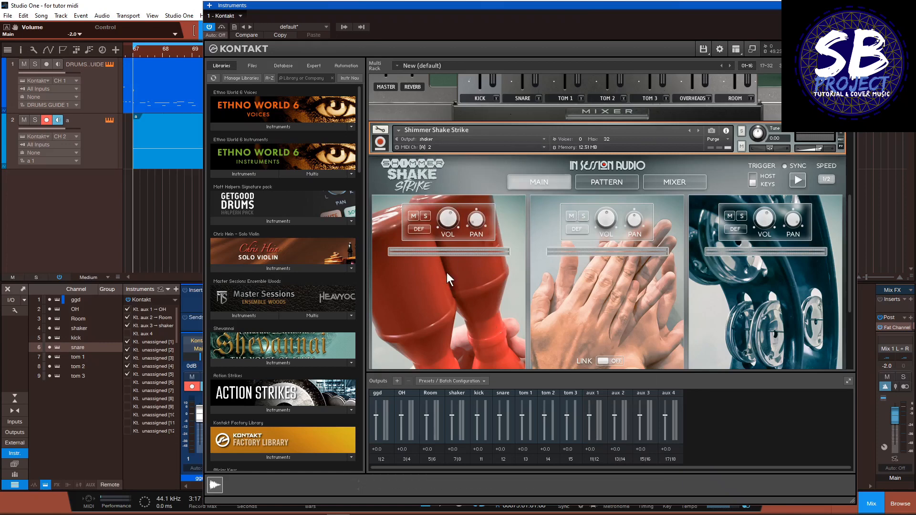
# Route the Kick and Snare channels of the One Kit Wonder mixer to the kick and snare outputs.
pyautogui.scroll(3, 848, 231)
pyautogui.moveTo(848, 231); pyautogui.dragTo(848, 213)
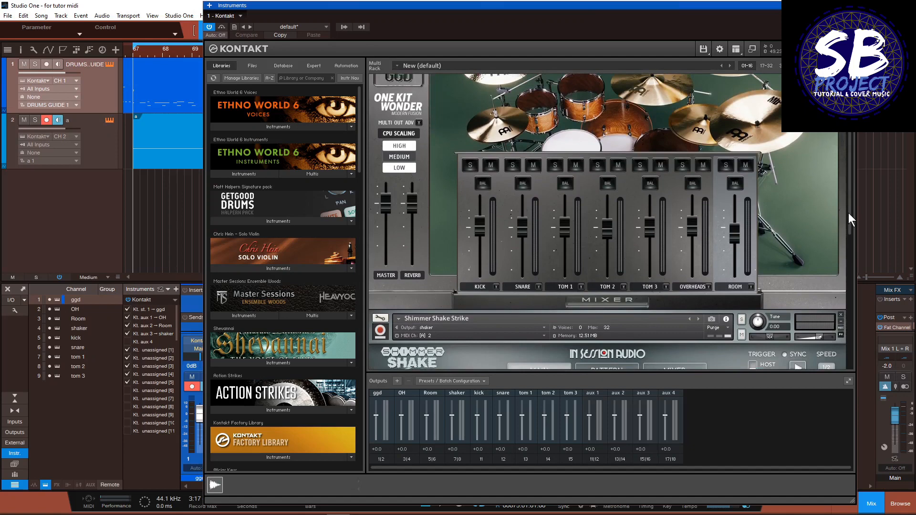
pyautogui.click(496, 287)
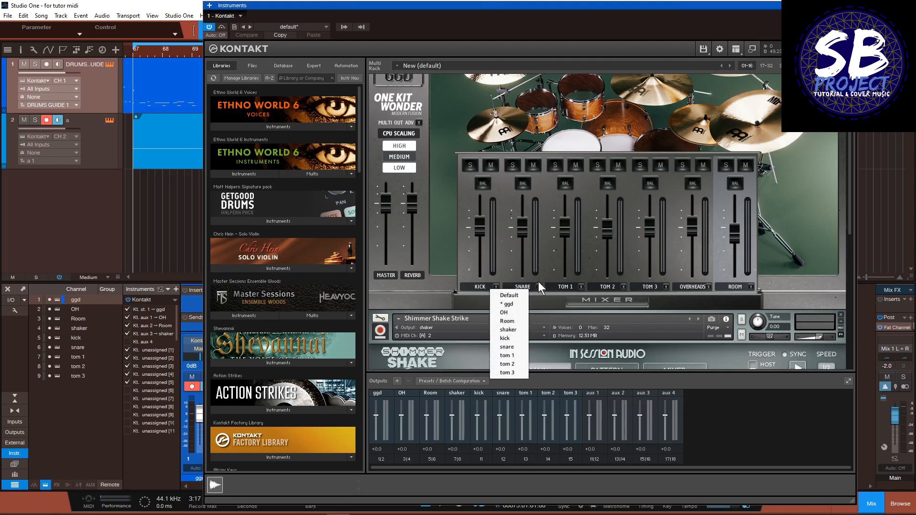
pyautogui.click(799, 429)
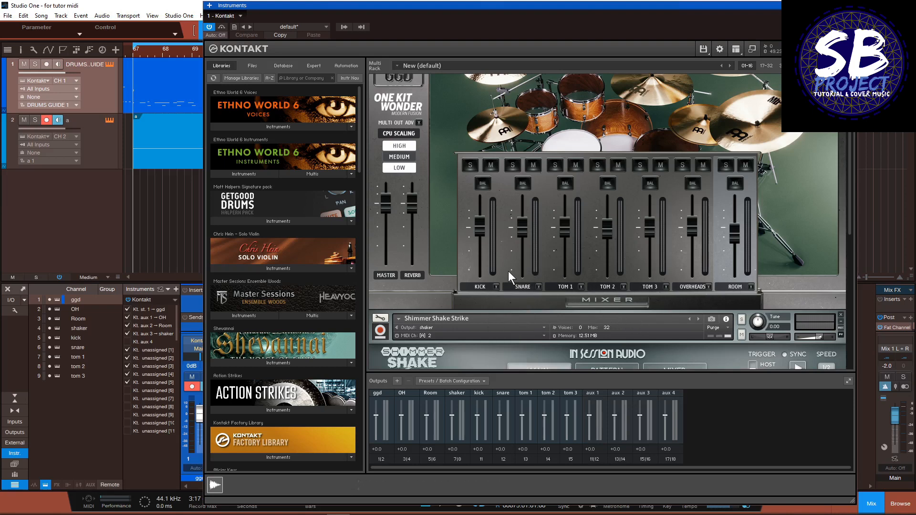
pyautogui.click(501, 287)
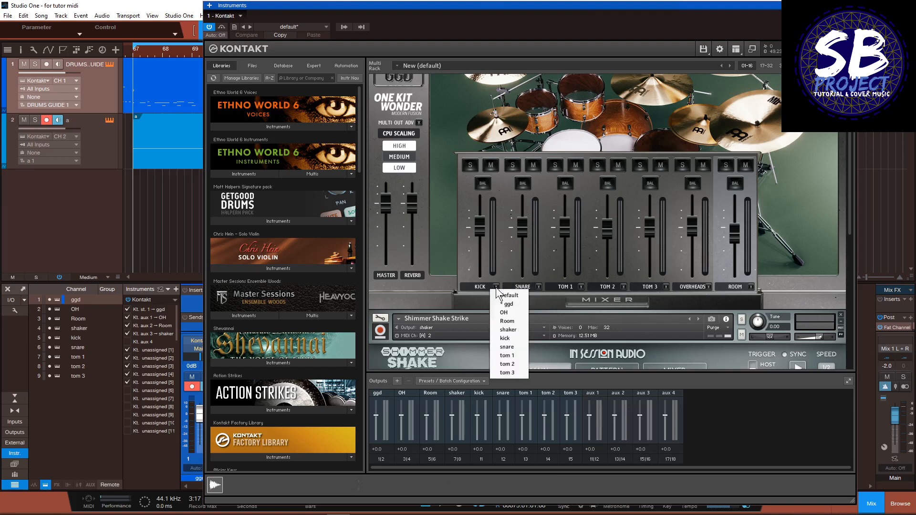
pyautogui.click(515, 345)
pyautogui.click(538, 286)
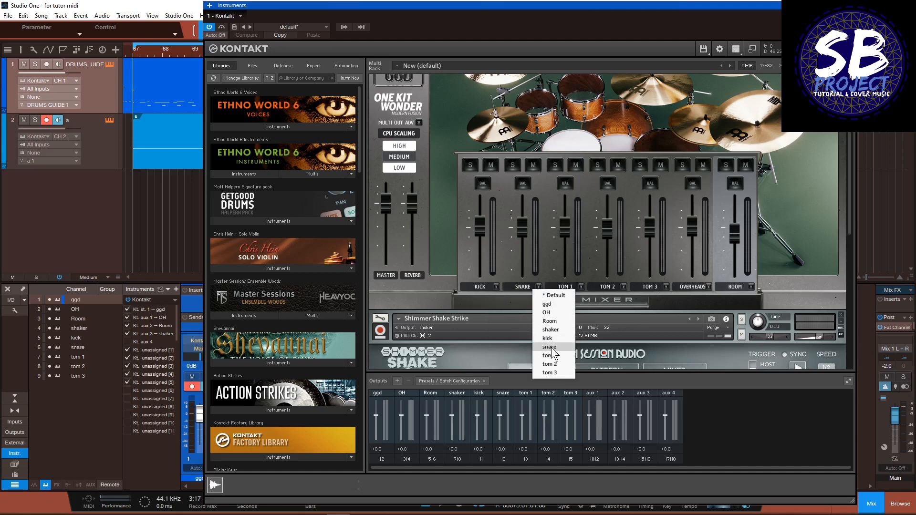
pyautogui.click(552, 347)
# Route the drum mixer's Tom 1, Tom 2 and Tom 3 channels to the tom 1, tom 2 and tom 3 outputs.
pyautogui.click(582, 286)
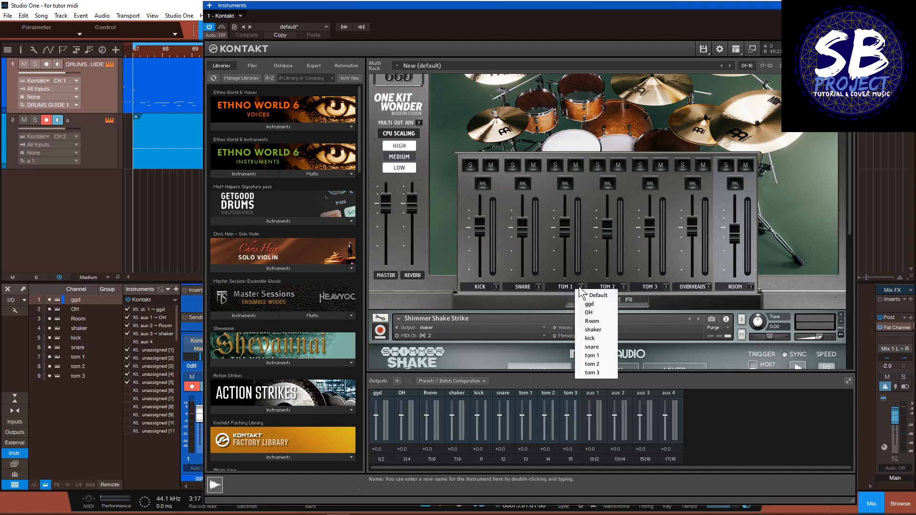
pyautogui.click(600, 355)
pyautogui.click(623, 286)
pyautogui.click(632, 364)
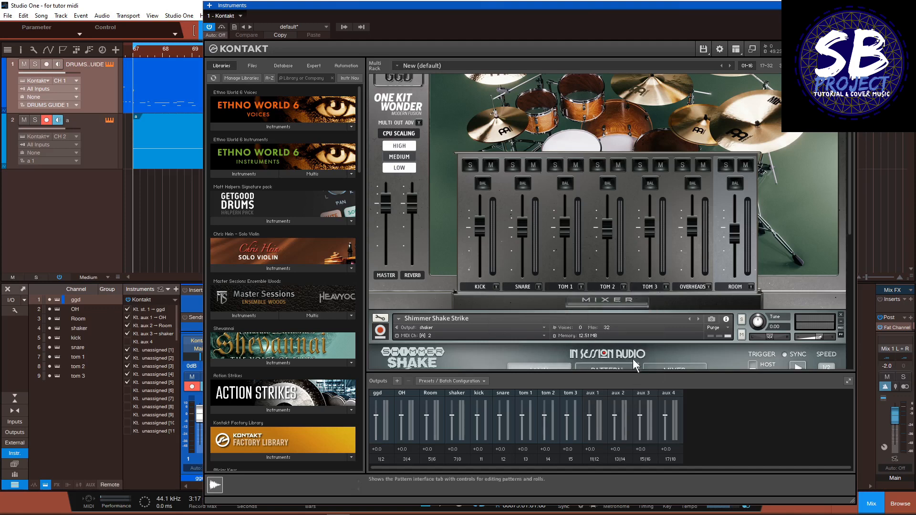
pyautogui.click(664, 287)
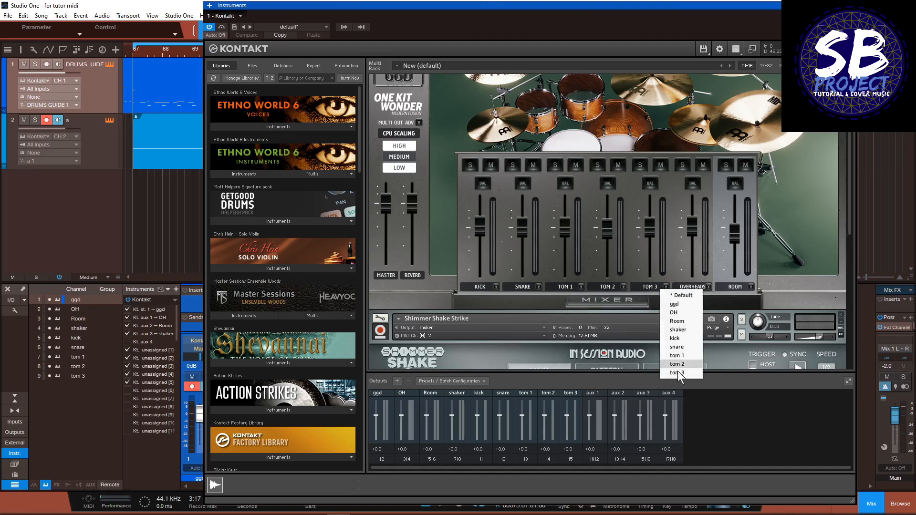
pyautogui.click(677, 373)
# Route the drum mixer's Overheads channel to the OH output and its Room channel to the Room output.
pyautogui.click(709, 287)
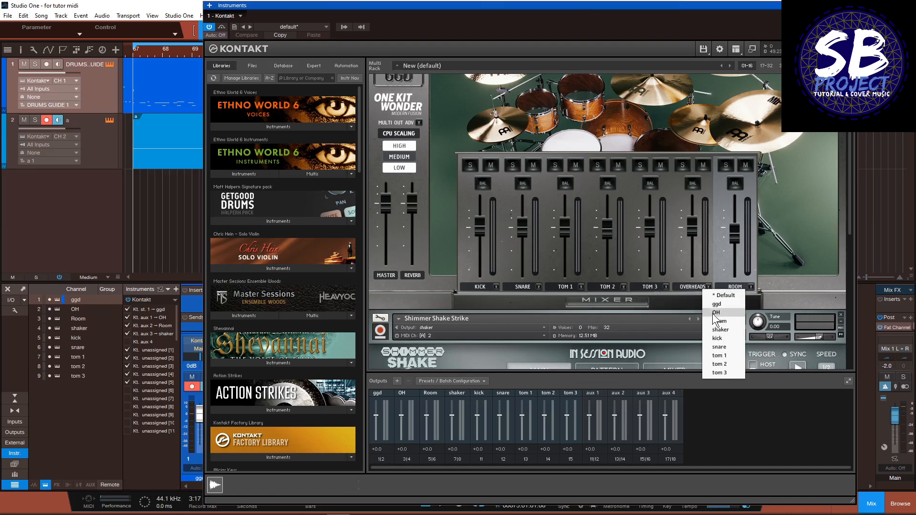
pyautogui.click(716, 312)
pyautogui.click(750, 286)
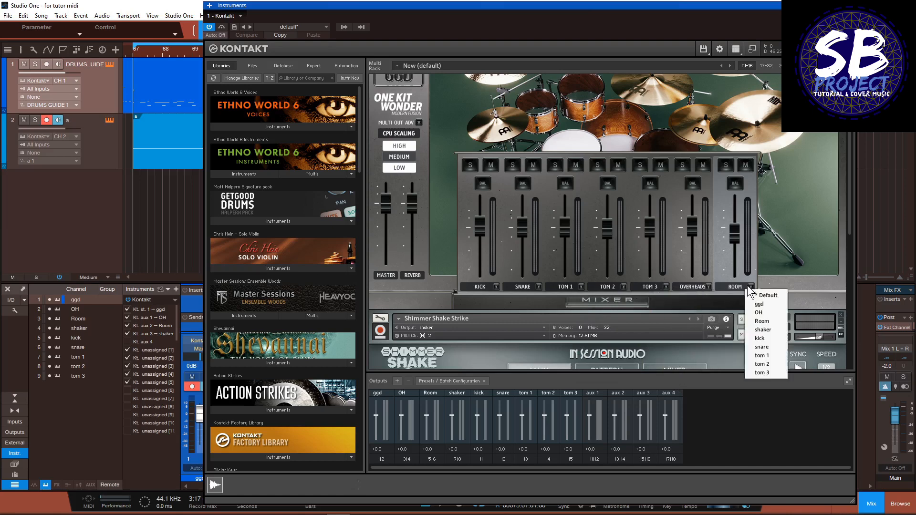
pyautogui.click(763, 321)
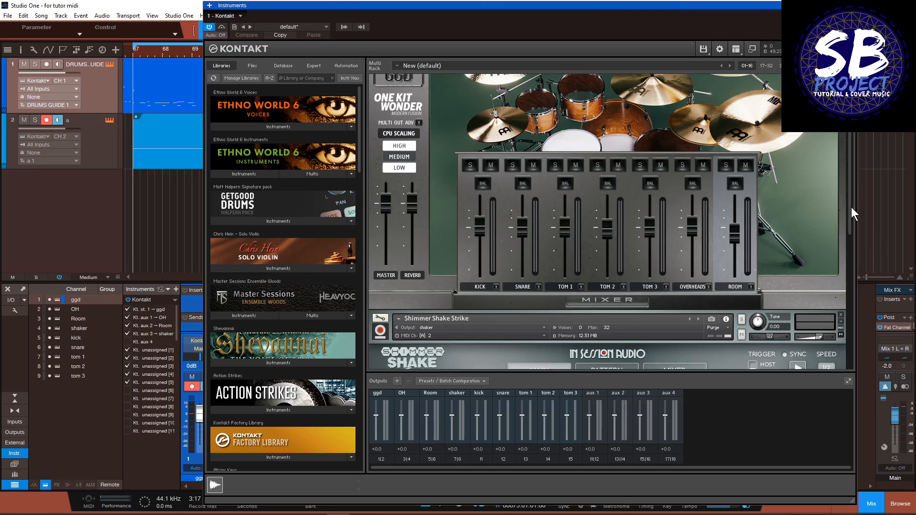
# Close the Kontakt window and play the song from bar 67 to check the signal on each mixer channel.
pyautogui.moveTo(851, 207); pyautogui.dragTo(847, 148)
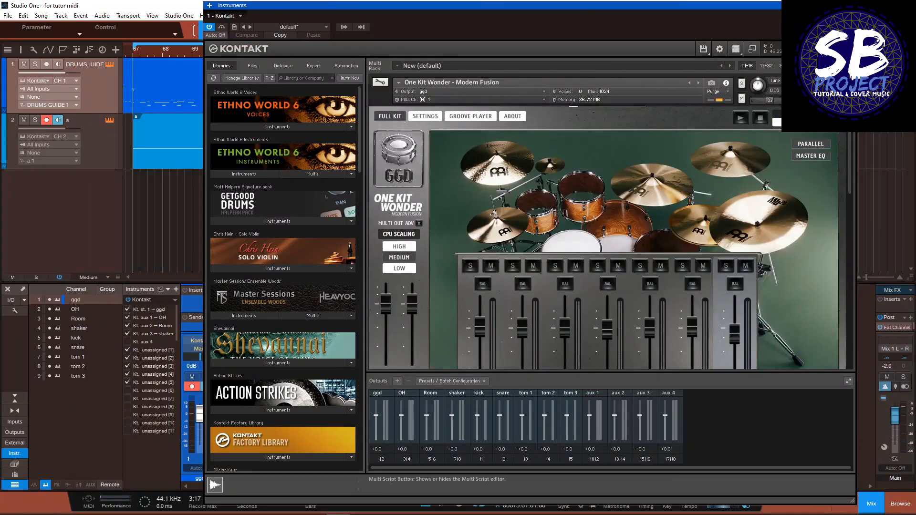
pyautogui.click(850, 5)
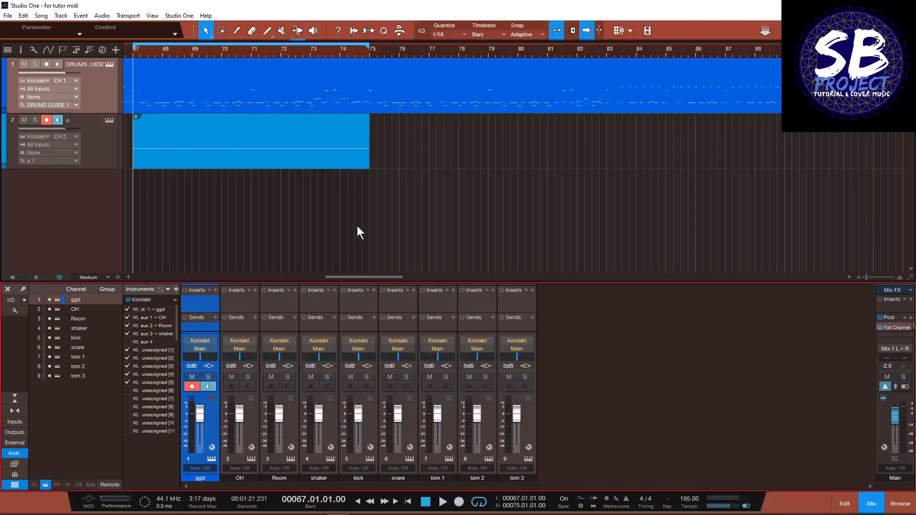
pyautogui.press('space')
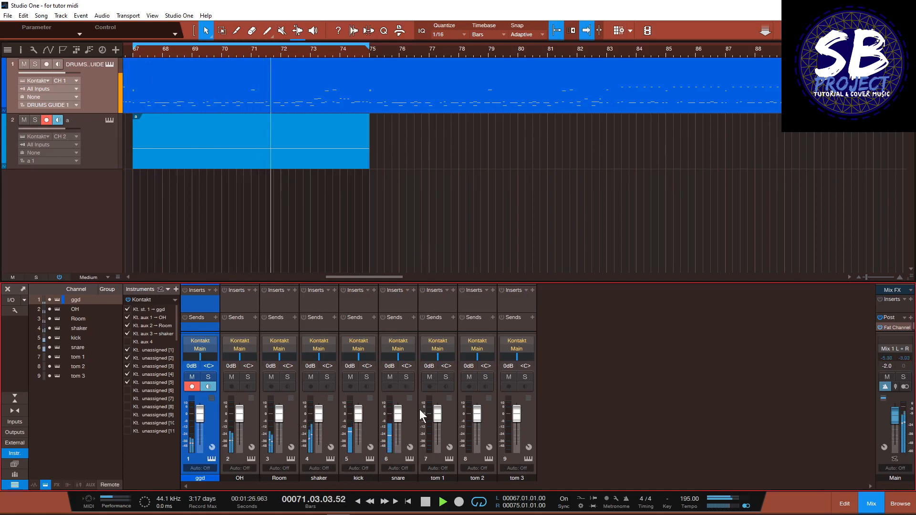
# Add solo to the ggd, OH, Room, kick, snare, tom 1, tom 2 and tom 3 channels one by one during playback, and clear all solos.
pyautogui.click(210, 379)
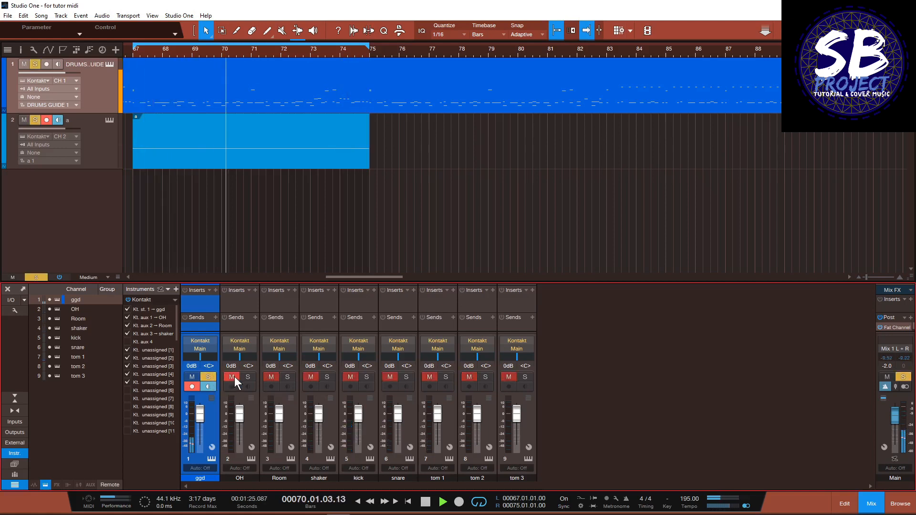
pyautogui.click(248, 376)
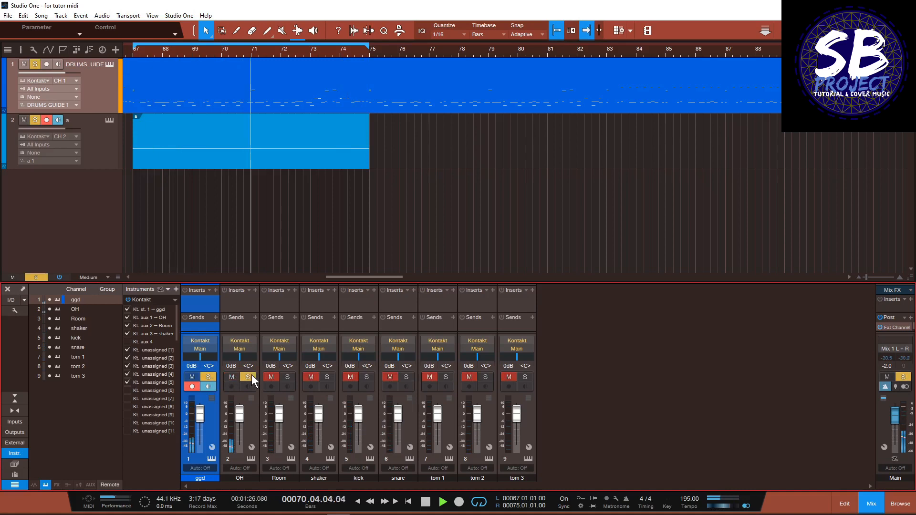
pyautogui.click(287, 375)
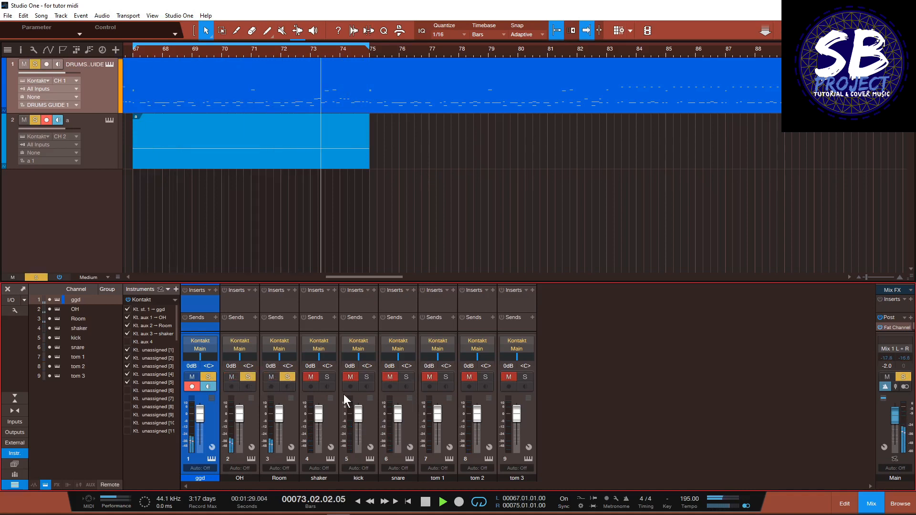
pyautogui.click(366, 377)
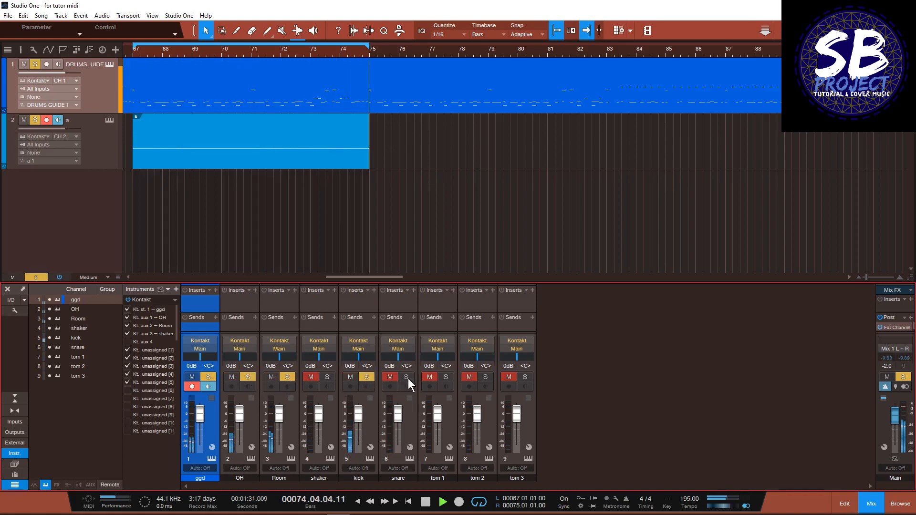
pyautogui.click(407, 377)
pyautogui.click(446, 377)
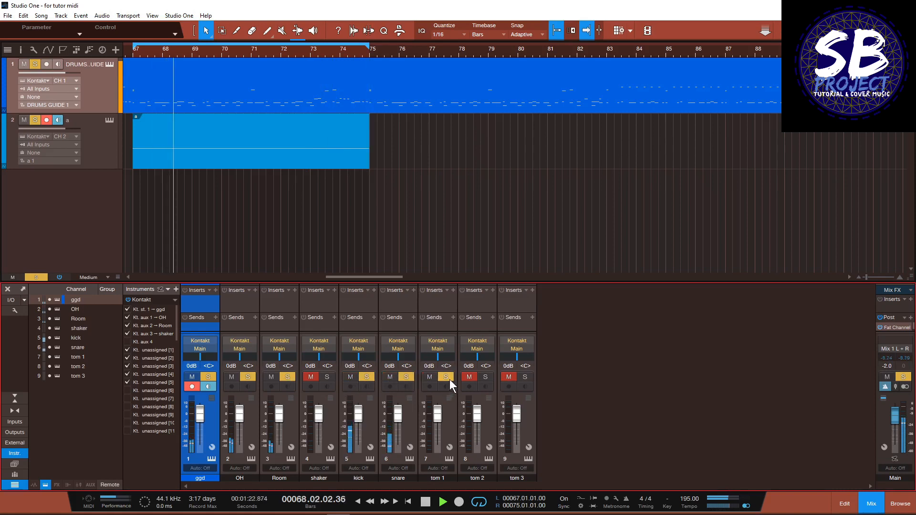
pyautogui.click(490, 375)
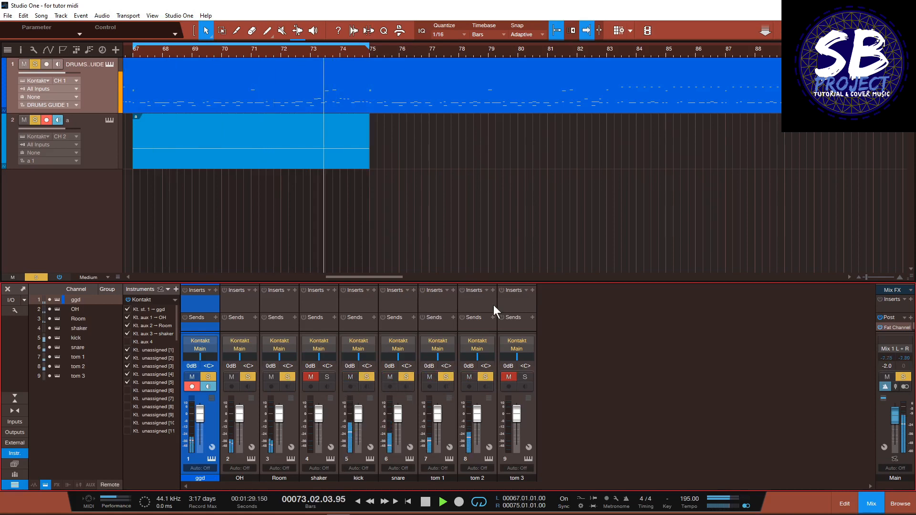
pyautogui.click(525, 377)
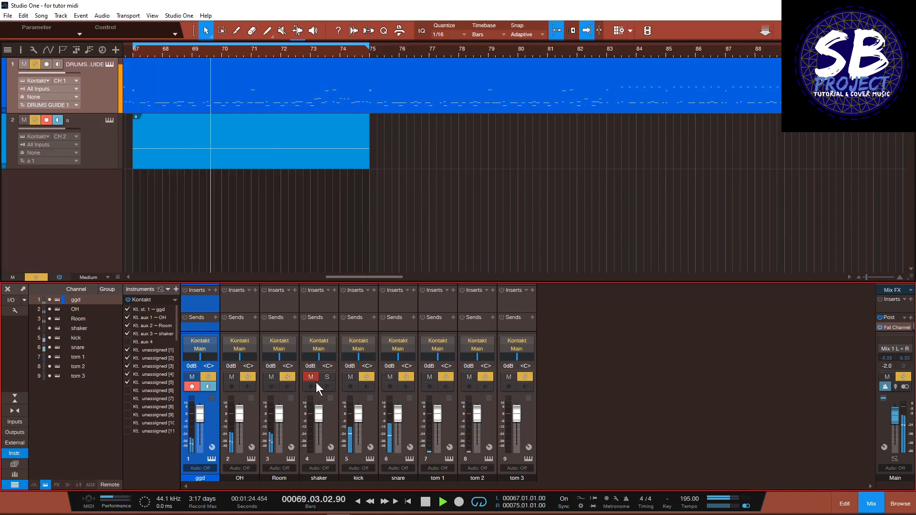
pyautogui.click(38, 278)
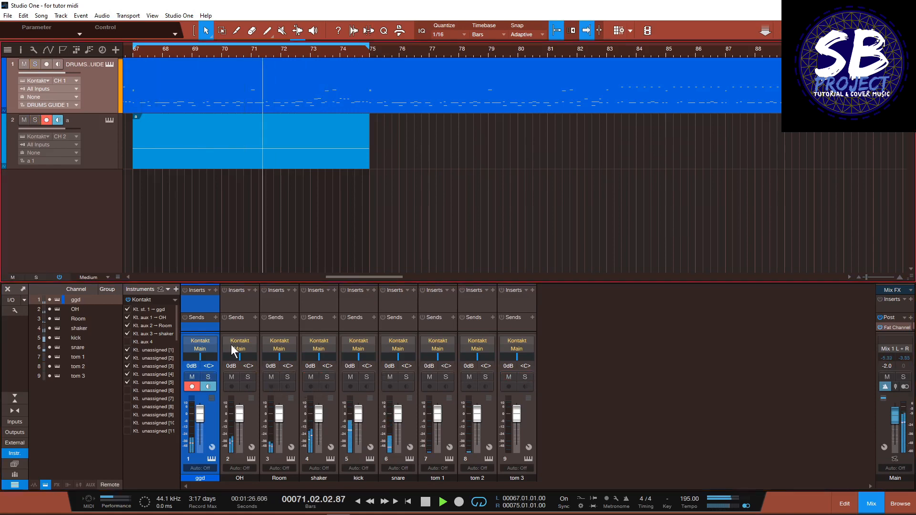
# Solo the shaker channel to hear it alone, remove its solo and stop playback.
pyautogui.click(326, 378)
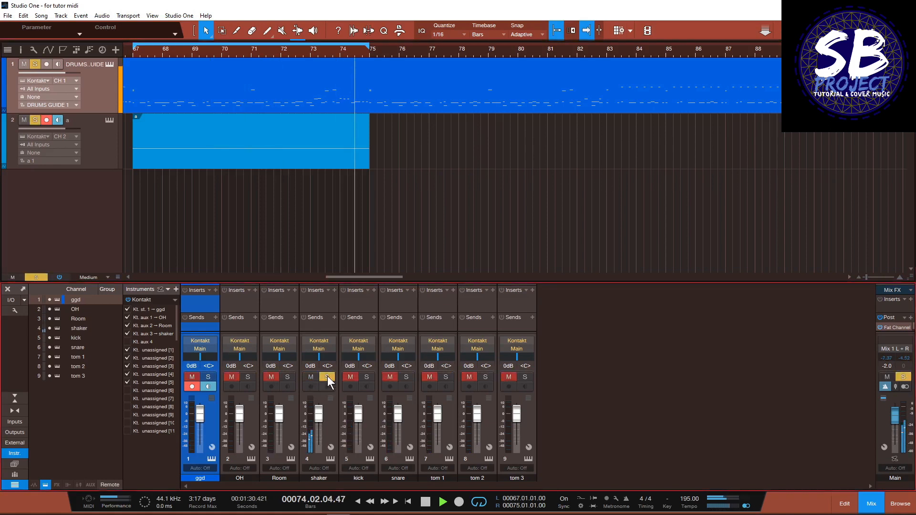
pyautogui.click(327, 376)
pyautogui.press('space')
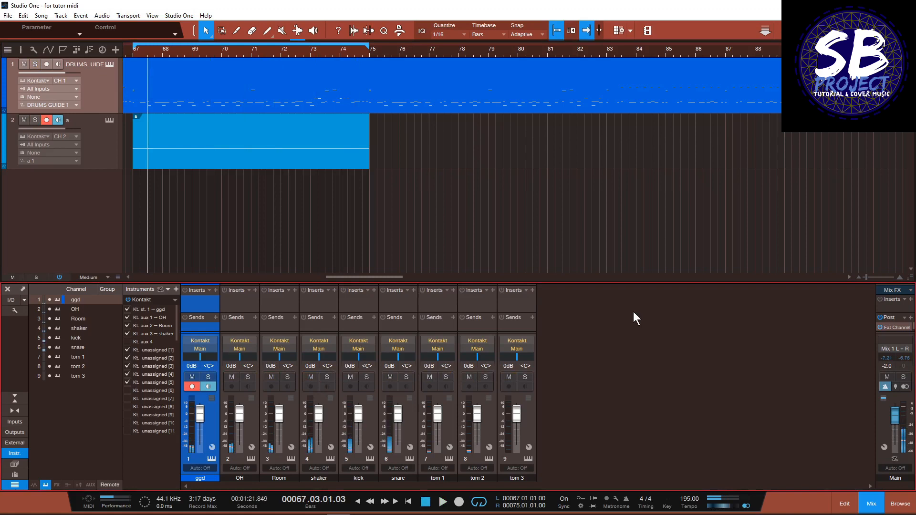